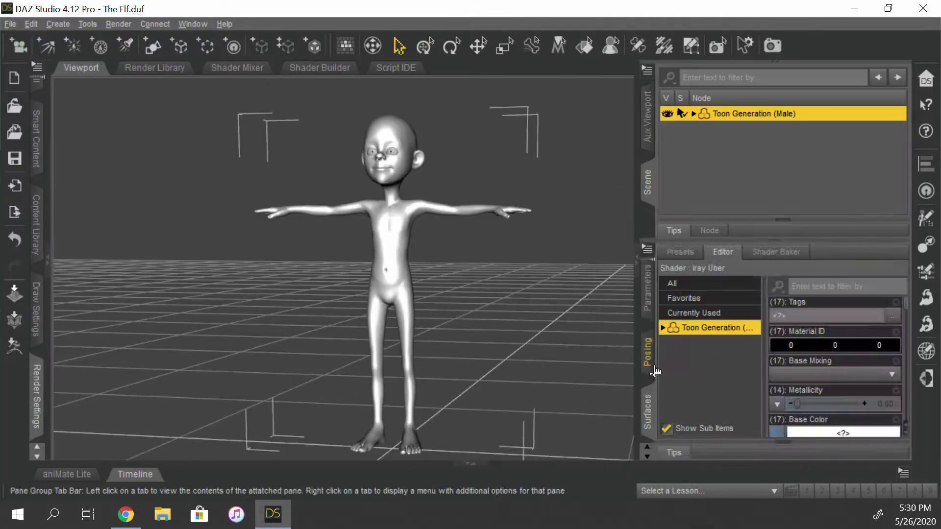
- Open the shaping morphs of the Toon Generation (Male) figure and set its Bodybuilder Size to 37.5%
{"action": "left_click", "coordinate": [716, 346]}
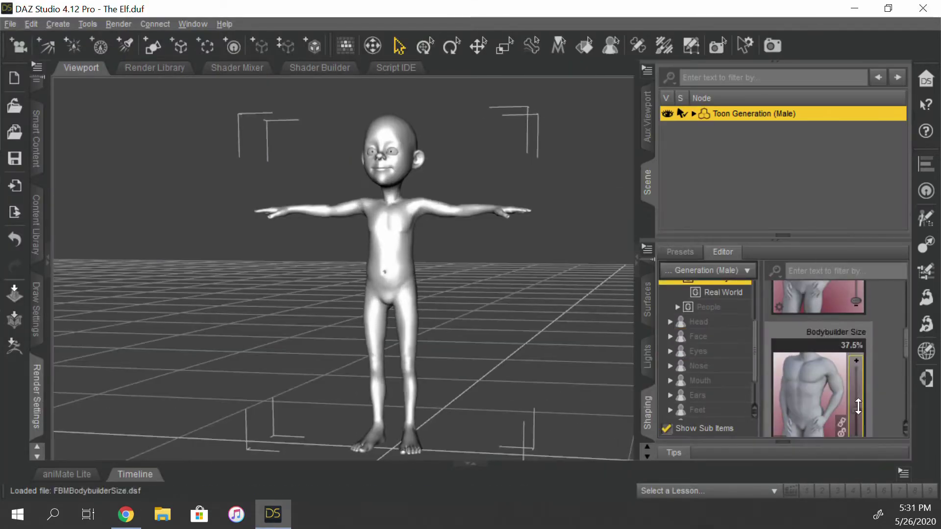
{"action": "scroll", "coordinate": [843, 367], "scroll_direction": "down", "scroll_amount": 5}
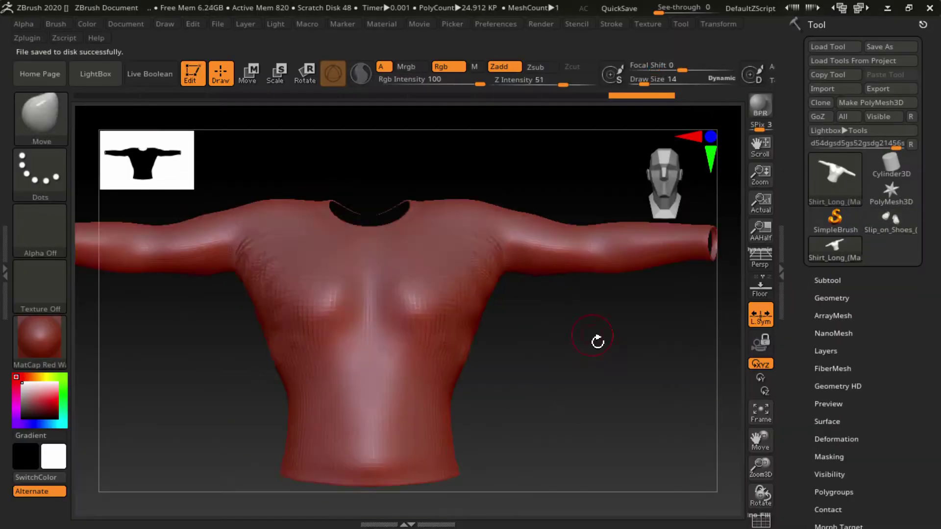
- Switch to ZBrush and reshape the lower edge of the long shirt with the Move brush
{"action": "left_click_drag", "start_coordinate": [598, 340], "coordinate": [415, 421]}
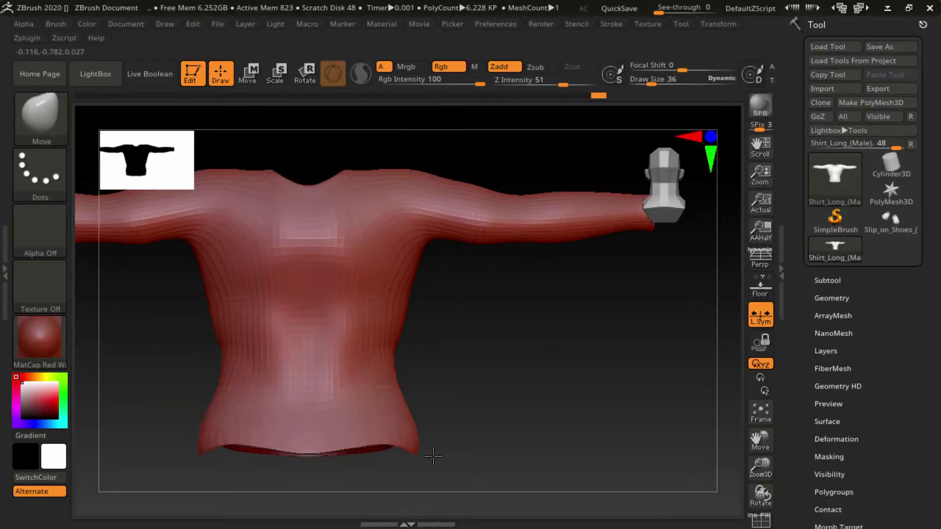
{"action": "mouse_move", "coordinate": [539, 275]}
{"action": "left_mouse_down"}
{"action": "mouse_move", "coordinate": [441, 273]}
{"action": "mouse_move", "coordinate": [529, 275]}
{"action": "left_mouse_up"}
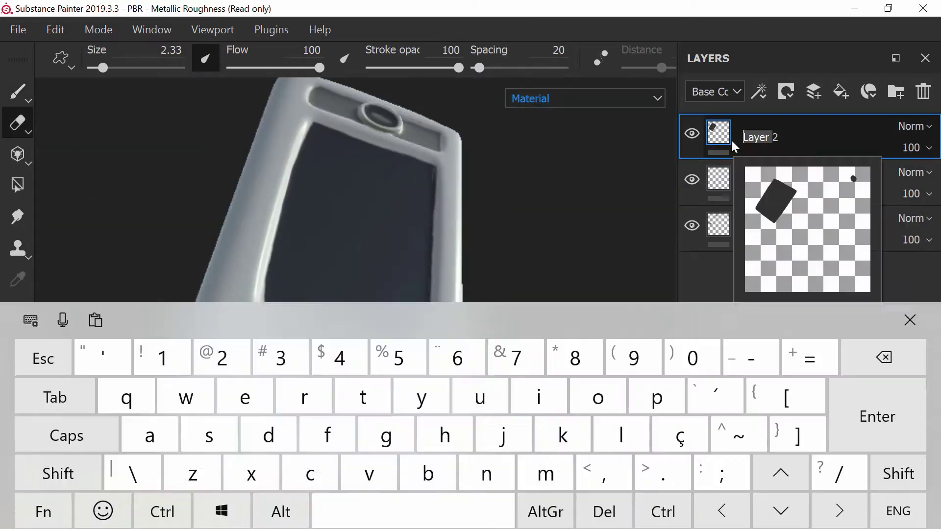
- Leave Substance Painter for DAZ Studio and open the editable surface settings of the Comunicator object
{"action": "left_click", "coordinate": [794, 195]}
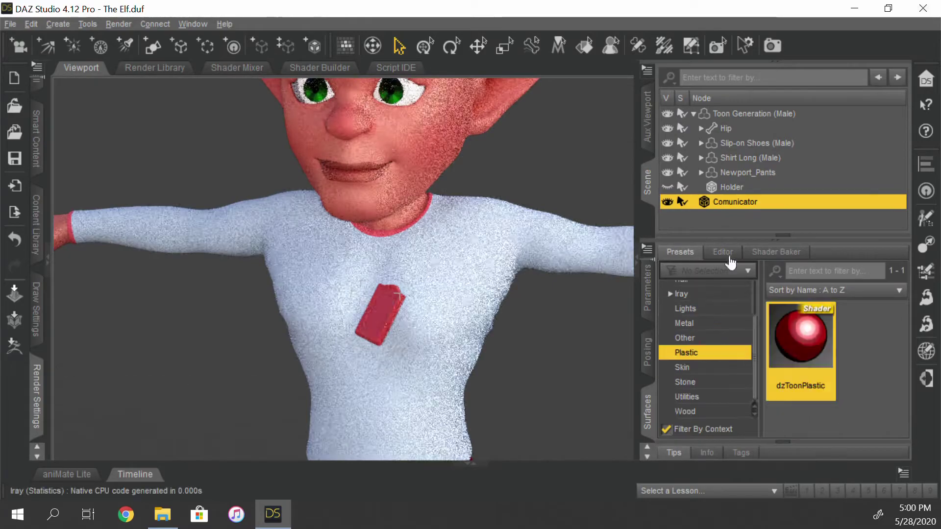
{"action": "left_click", "coordinate": [724, 254]}
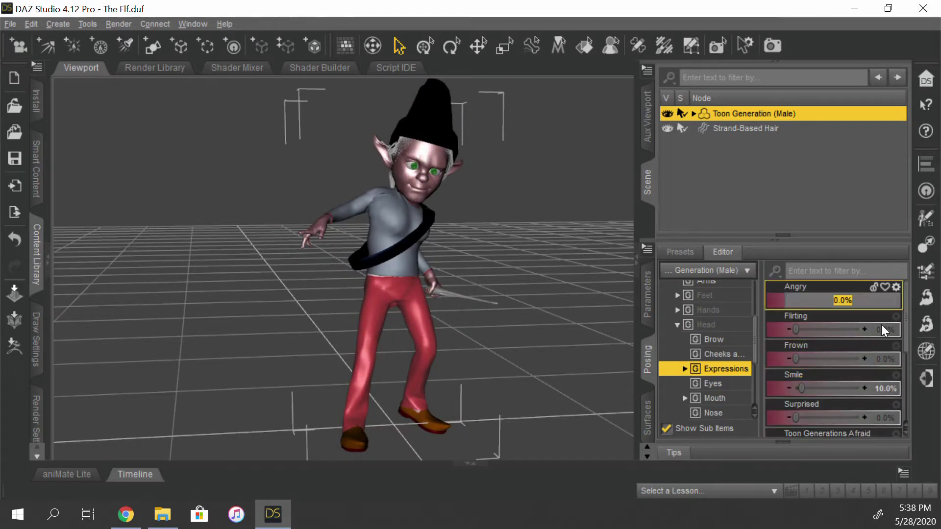
- Save the finished render as Render For Comp in The Elf folder
{"action": "left_click_drag", "start_coordinate": [251, 454], "coordinate": [199, 456]}
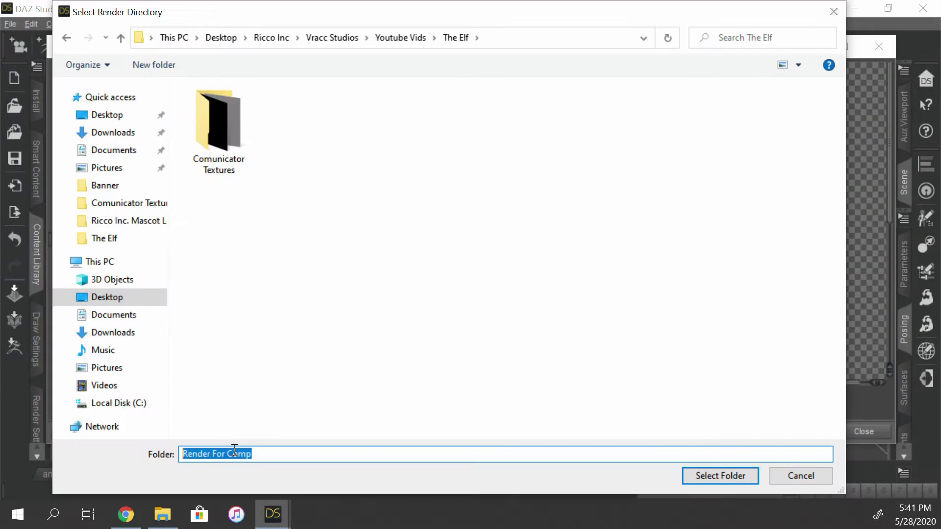
{"action": "left_click", "coordinate": [714, 478]}
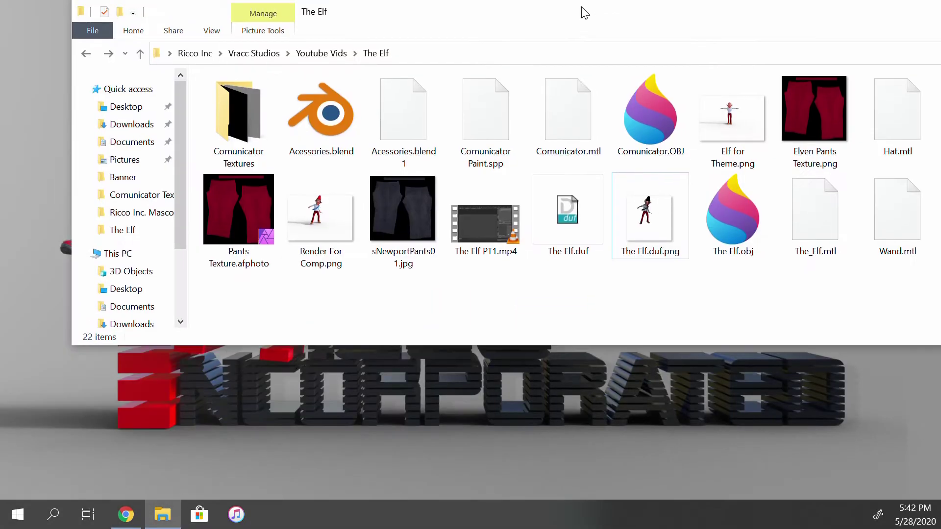
- Maximize The Elf folder window, launch Affinity Photo and dismiss its welcome screen
{"action": "double_click", "coordinate": [559, 14]}
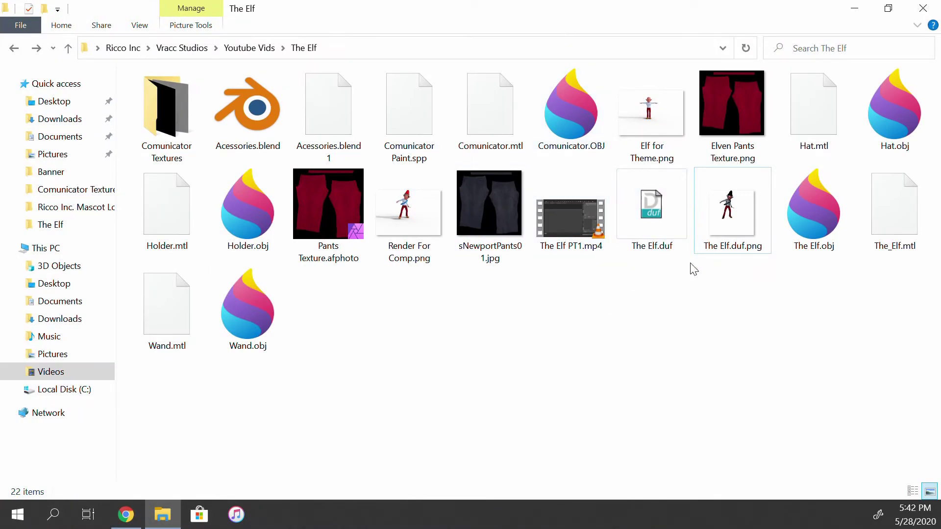
{"action": "left_click", "coordinate": [17, 514]}
{"action": "left_click", "coordinate": [446, 441]}
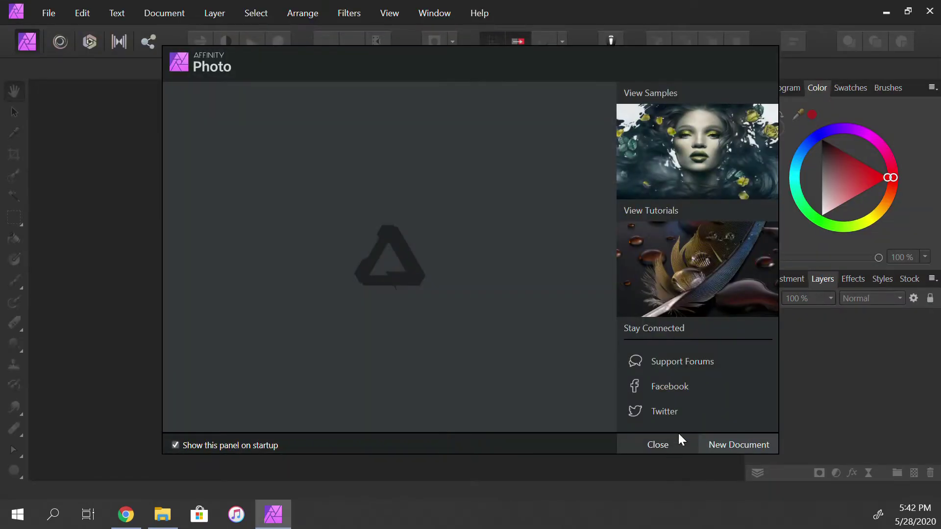
{"action": "left_click", "coordinate": [680, 439]}
- Create a new document from the S12R photo preset in portrait orientation, 12 x 18 in at 300 DPI
{"action": "left_click", "coordinate": [52, 13]}
{"action": "left_click", "coordinate": [443, 331]}
{"action": "key", "text": "ctrl+n"}
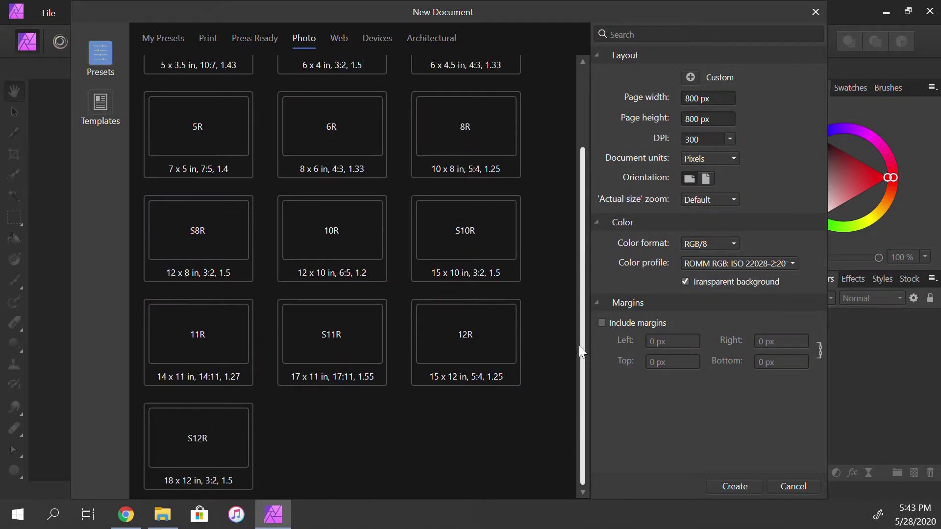
{"action": "left_click", "coordinate": [223, 453]}
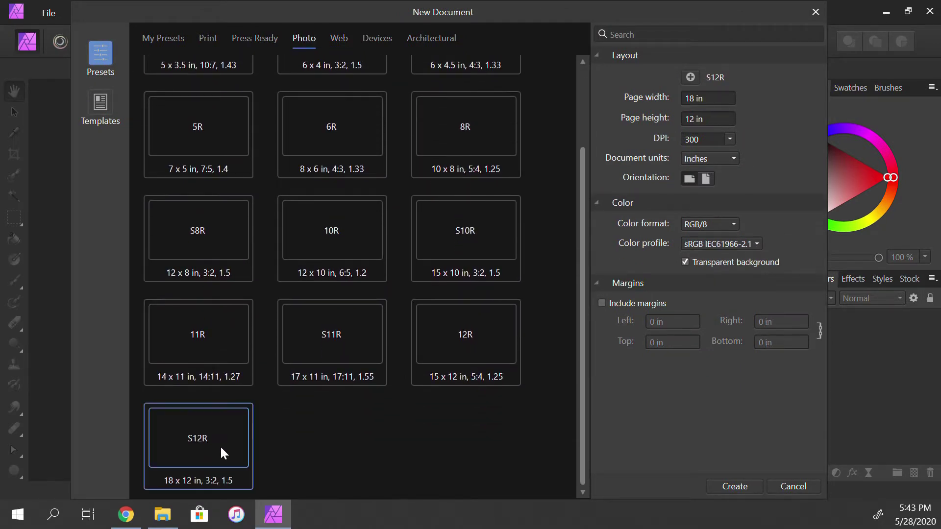
{"action": "left_click", "coordinate": [746, 485]}
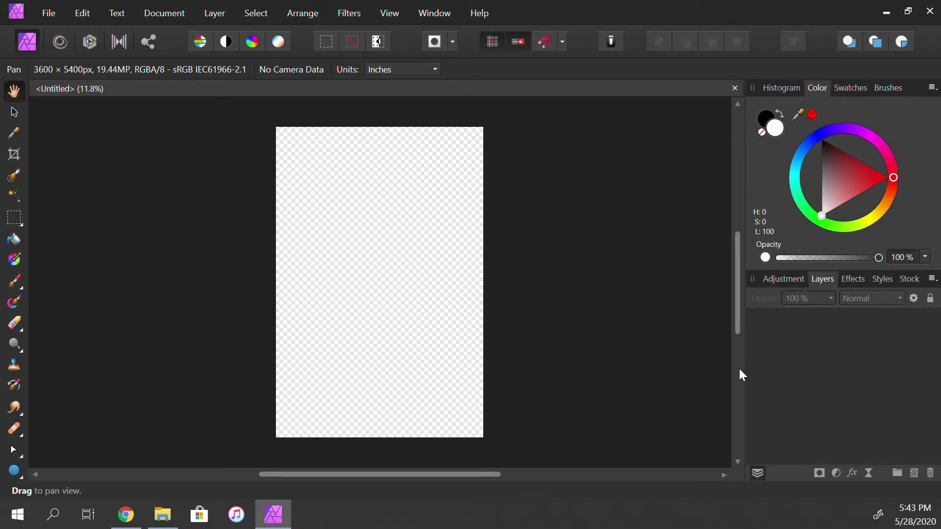
- Create another new document from the WXGA 720p web preset, 1280 x 720 pixels
{"action": "left_click", "coordinate": [49, 12]}
{"action": "left_click", "coordinate": [74, 54]}
{"action": "left_click", "coordinate": [337, 39]}
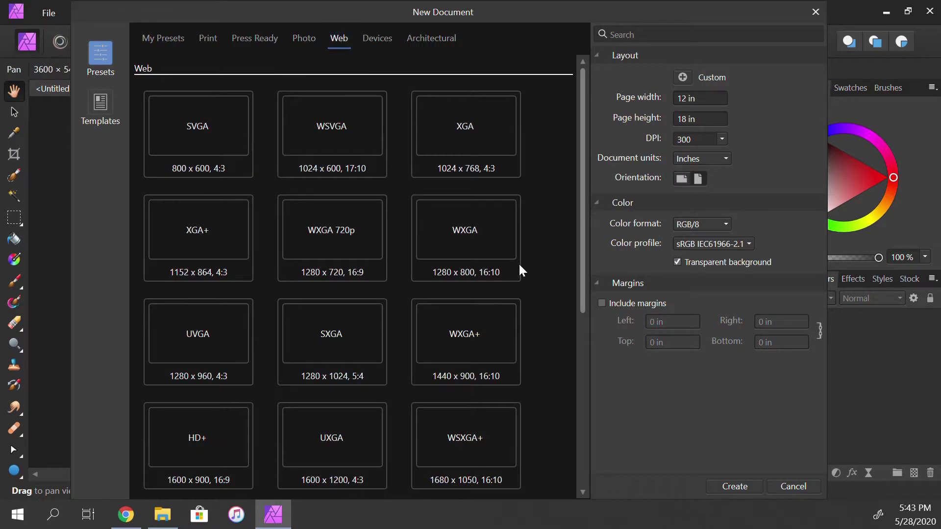
{"action": "left_click", "coordinate": [343, 266]}
{"action": "left_click", "coordinate": [734, 486]}
- Open the image Render For Comp.png from The Elf folder
{"action": "left_click", "coordinate": [47, 12]}
{"action": "left_click", "coordinate": [80, 161]}
{"action": "left_click", "coordinate": [197, 32]}
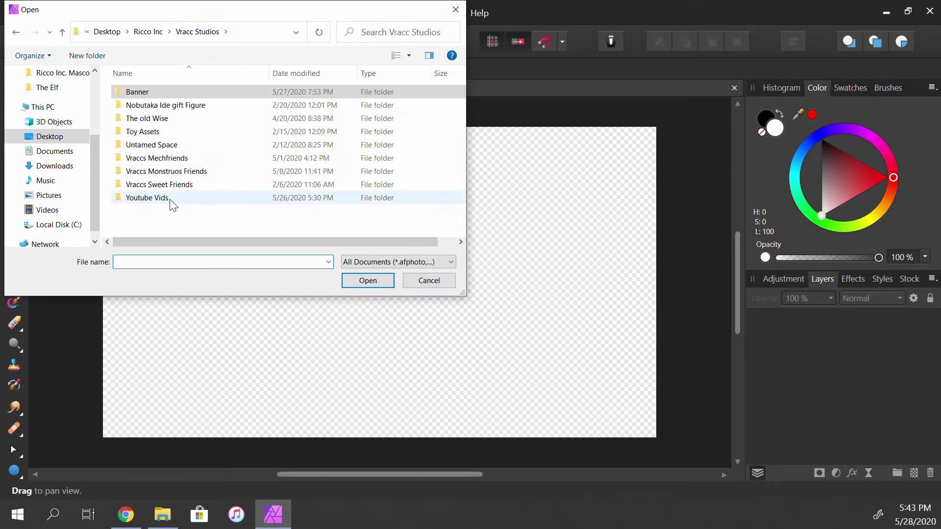
{"action": "left_click", "coordinate": [47, 87]}
{"action": "left_click", "coordinate": [432, 129]}
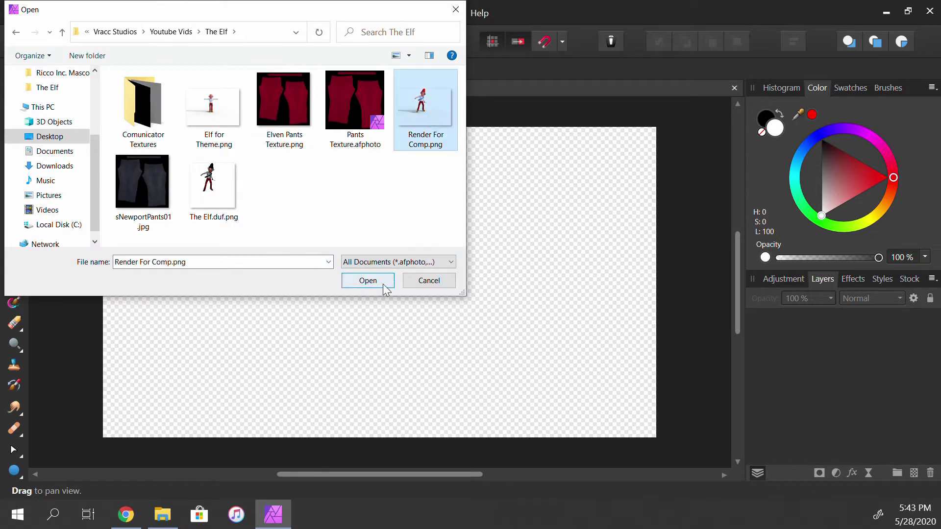
{"action": "left_click", "coordinate": [380, 281]}
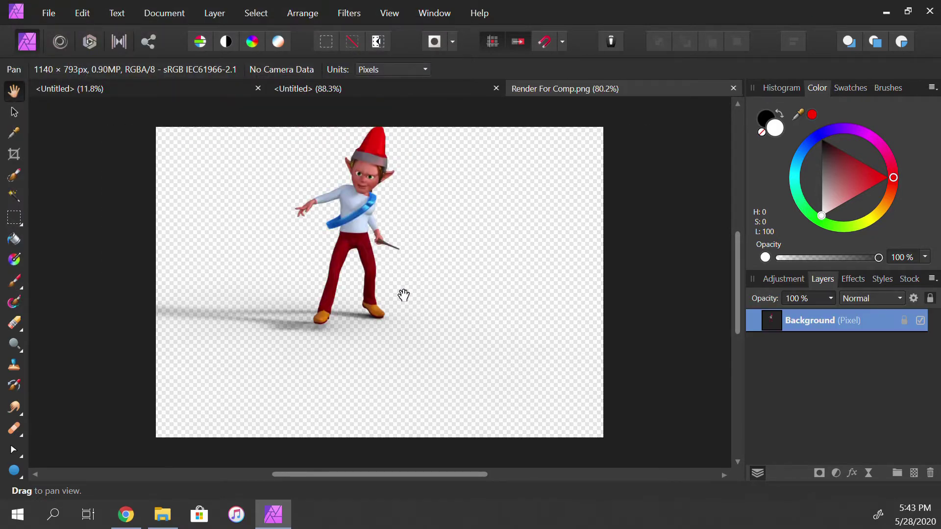
- Try crossing brush strokes over the elf render, and close Render For Comp.png without saving
{"action": "left_click", "coordinate": [13, 280]}
{"action": "left_click_drag", "start_coordinate": [267, 176], "coordinate": [532, 343]}
{"action": "left_click_drag", "start_coordinate": [254, 355], "coordinate": [494, 171]}
{"action": "left_click", "coordinate": [734, 88]}
{"action": "key", "text": "n"}
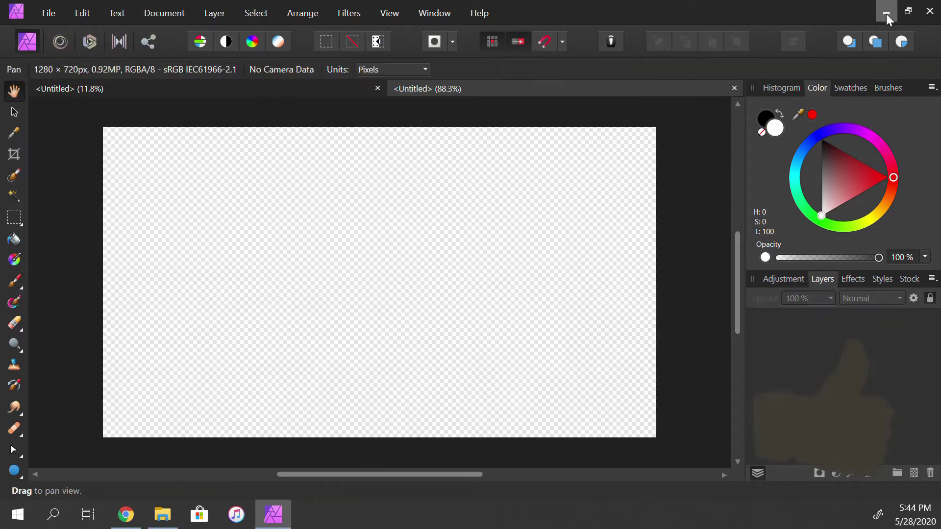
- Minimize Affinity Photo, open The Elf.duf in DAZ Studio and frame the whole elf in the viewport
{"action": "left_click", "coordinate": [887, 13]}
{"action": "double_click", "coordinate": [678, 227]}
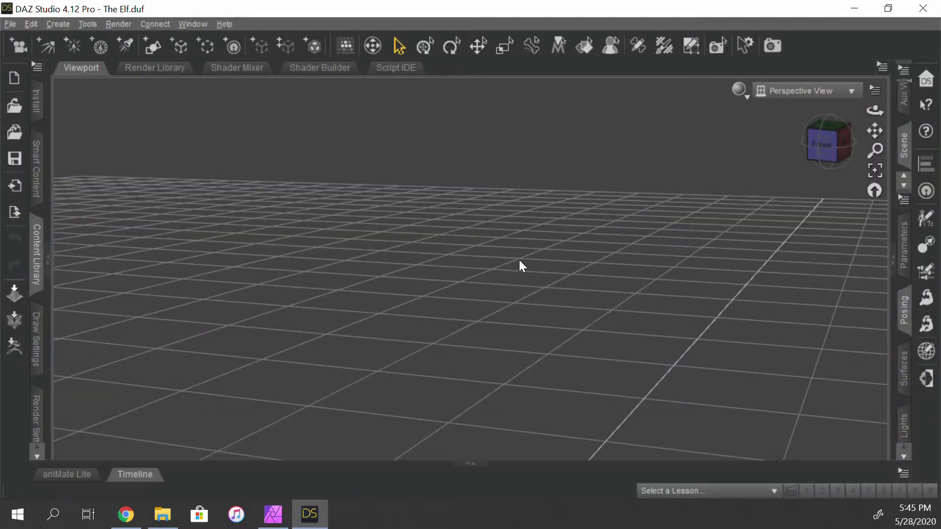
{"action": "left_click", "coordinate": [826, 143]}
{"action": "left_click_drag", "start_coordinate": [874, 150], "coordinate": [874, 166]}
{"action": "left_click_drag", "start_coordinate": [875, 130], "coordinate": [823, 147]}
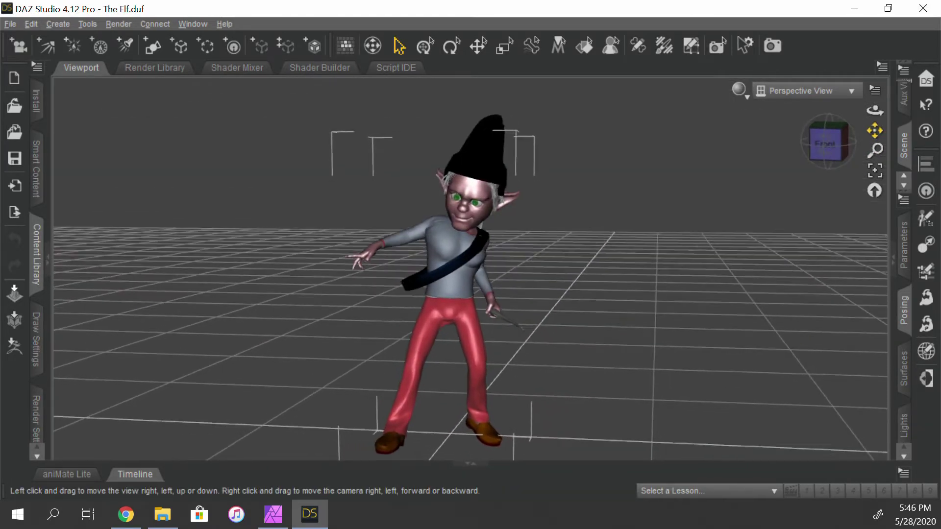
- Try turning the elf's head toward the viewer with the Rotate tool, and undo both rotations
{"action": "left_click", "coordinate": [448, 190]}
{"action": "left_click", "coordinate": [451, 45]}
{"action": "left_click_drag", "start_coordinate": [500, 175], "coordinate": [498, 190]}
{"action": "left_click_drag", "start_coordinate": [510, 238], "coordinate": [528, 219]}
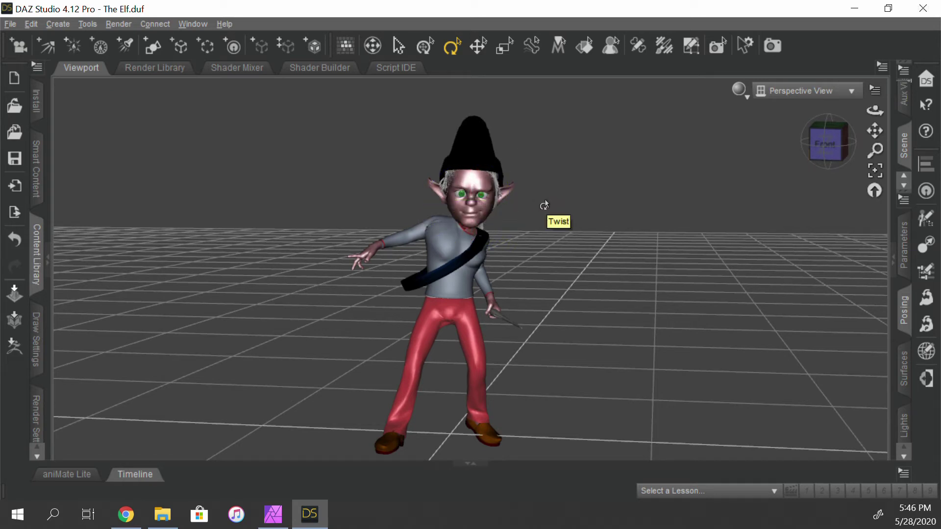
{"action": "key", "text": "ctrl+z"}
{"action": "key", "text": "ctrl+z"}
- Render the elf from a front view and move the render progress window away from the figure
{"action": "left_click_drag", "start_coordinate": [823, 159], "coordinate": [824, 151]}
{"action": "left_click", "coordinate": [118, 24]}
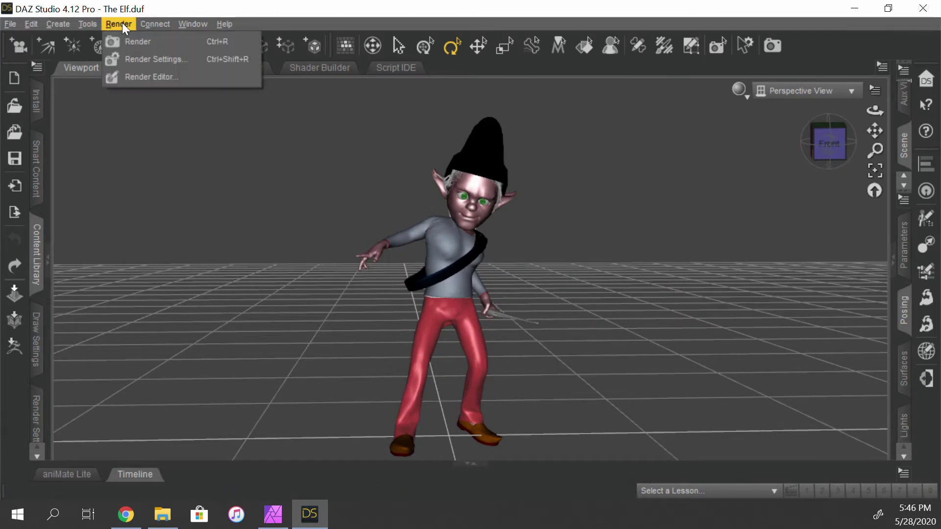
{"action": "left_click", "coordinate": [135, 40]}
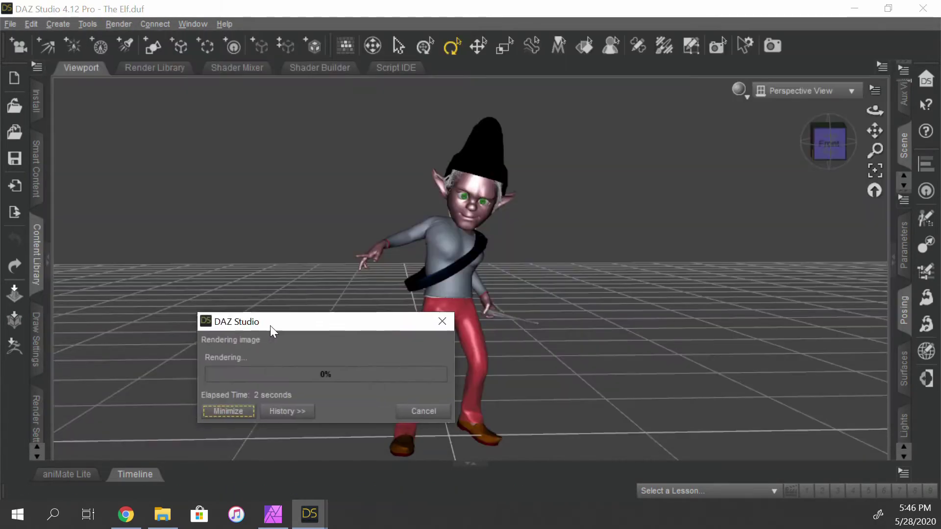
{"action": "left_click_drag", "start_coordinate": [269, 326], "coordinate": [89, 111]}
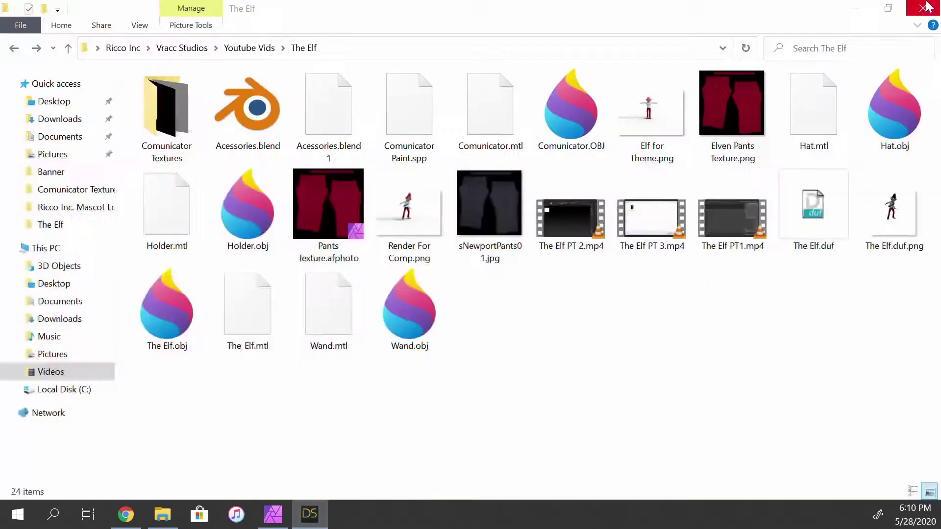
- Close The Elf folder window, switch to Blender and add a UV sphere to the empty scene
{"action": "left_click", "coordinate": [925, 8]}
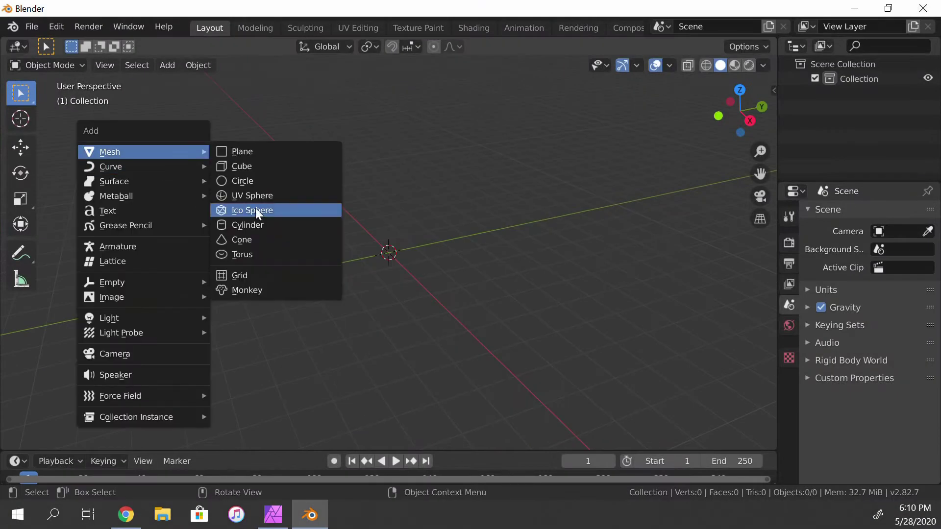
{"action": "left_click", "coordinate": [245, 210]}
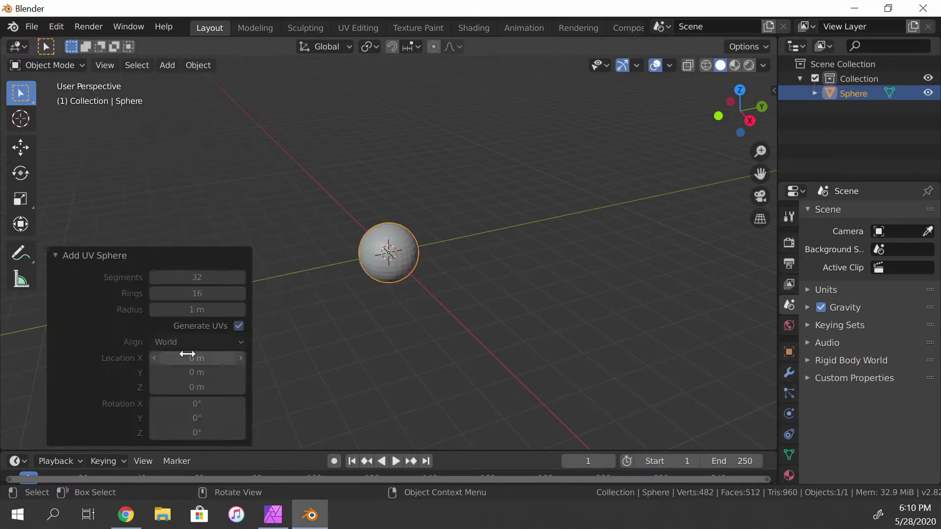
{"action": "left_click", "coordinate": [474, 264]}
{"action": "left_click", "coordinate": [420, 237]}
{"action": "scroll", "coordinate": [420, 237], "scroll_direction": "up", "scroll_amount": 5}
- Create a new brush texture and set its type to Clouds
{"action": "left_click", "coordinate": [788, 372]}
{"action": "left_click", "coordinate": [846, 214]}
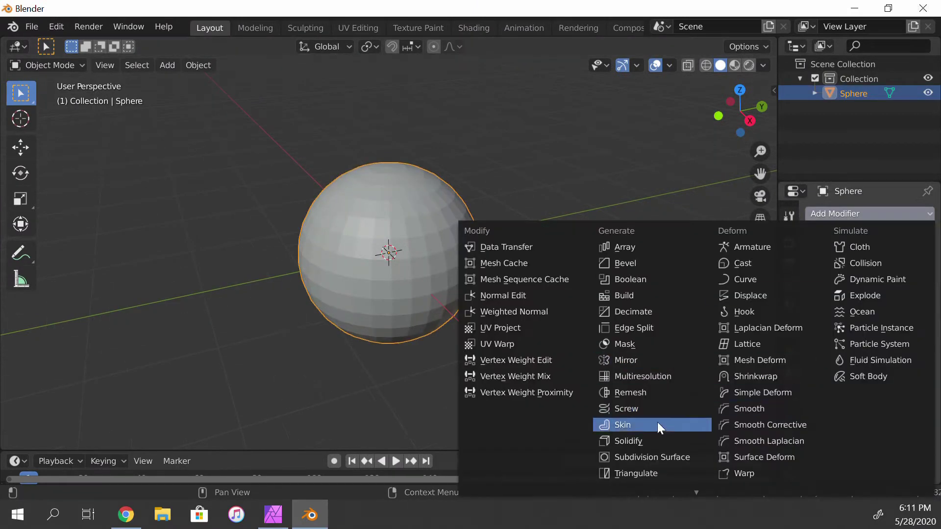
{"action": "left_click", "coordinate": [788, 468]}
{"action": "left_click", "coordinate": [877, 236]}
{"action": "left_click", "coordinate": [884, 258]}
{"action": "left_click", "coordinate": [877, 284]}
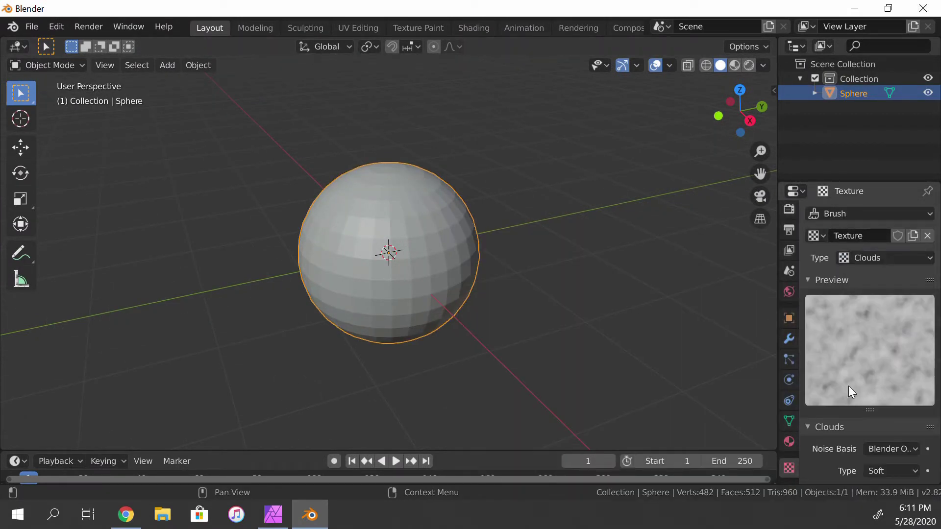
{"action": "scroll", "coordinate": [872, 334], "scroll_direction": "down", "scroll_amount": 3}
{"action": "left_click", "coordinate": [901, 389]}
- Add a new material to the sphere and set its surface to Mix Shader
{"action": "left_click", "coordinate": [788, 441]}
{"action": "left_click", "coordinate": [828, 275]}
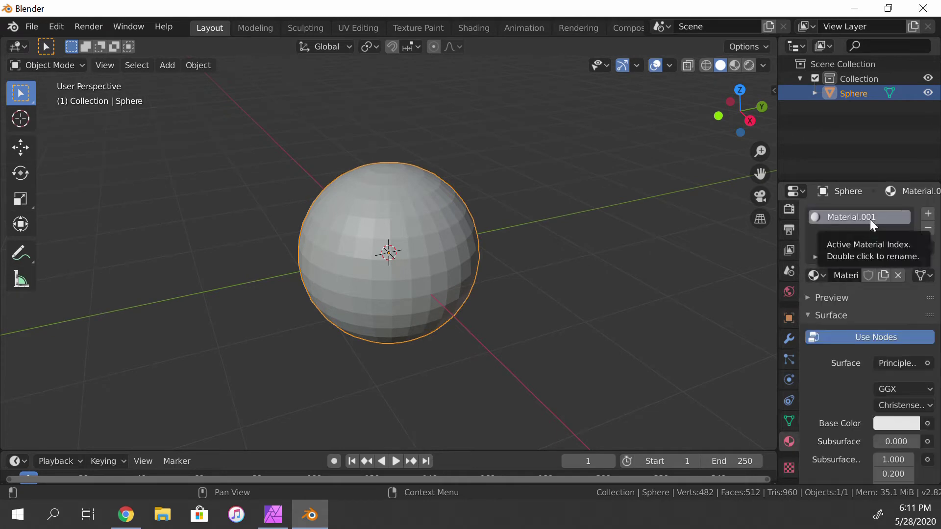
{"action": "left_click", "coordinate": [900, 363]}
{"action": "left_click", "coordinate": [784, 152]}
- Set the Mix Shader's first shader to Toon BSDF and give it a sky-blue color
{"action": "left_click", "coordinate": [885, 388]}
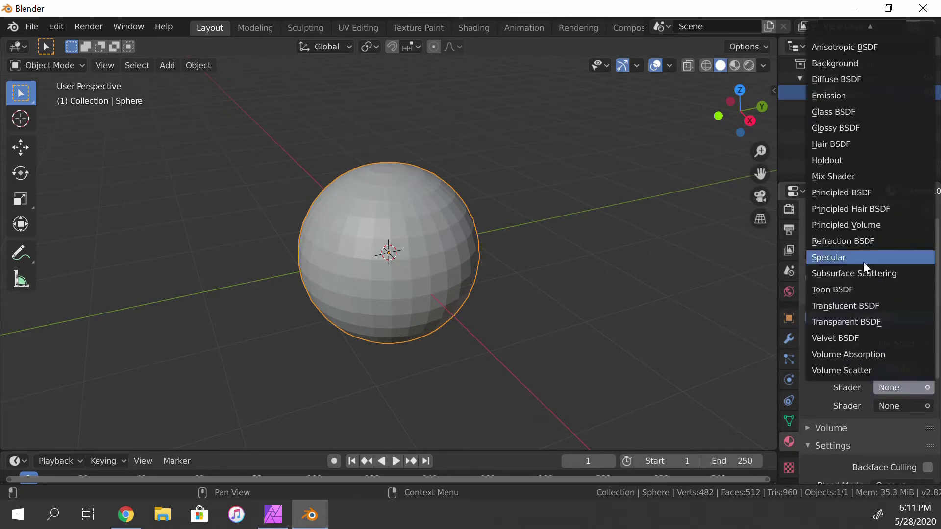
{"action": "key", "text": "t"}
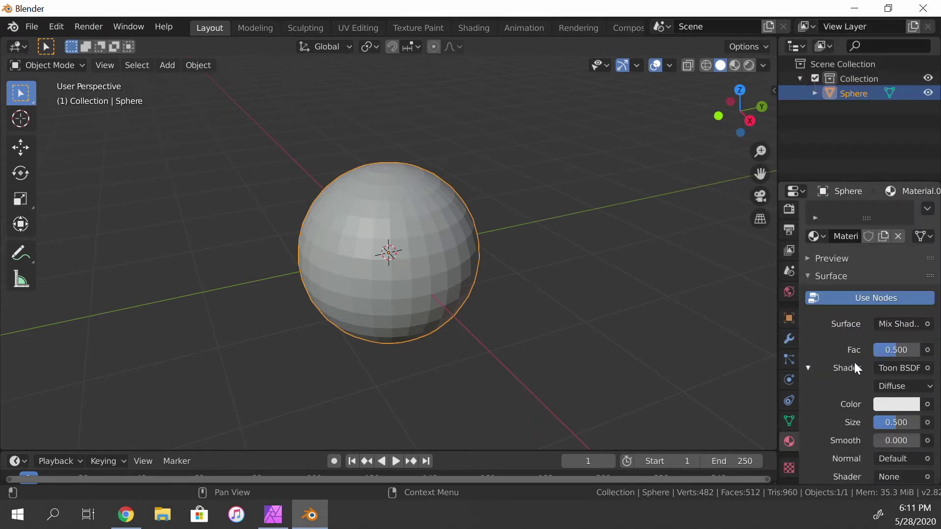
{"action": "left_click", "coordinate": [909, 403]}
{"action": "left_click_drag", "start_coordinate": [844, 242], "coordinate": [855, 229]}
- Give the Mix Shader's second shader a light blue color and set its type to Glass BSDF
{"action": "scroll", "coordinate": [861, 398], "scroll_direction": "down", "scroll_amount": 4}
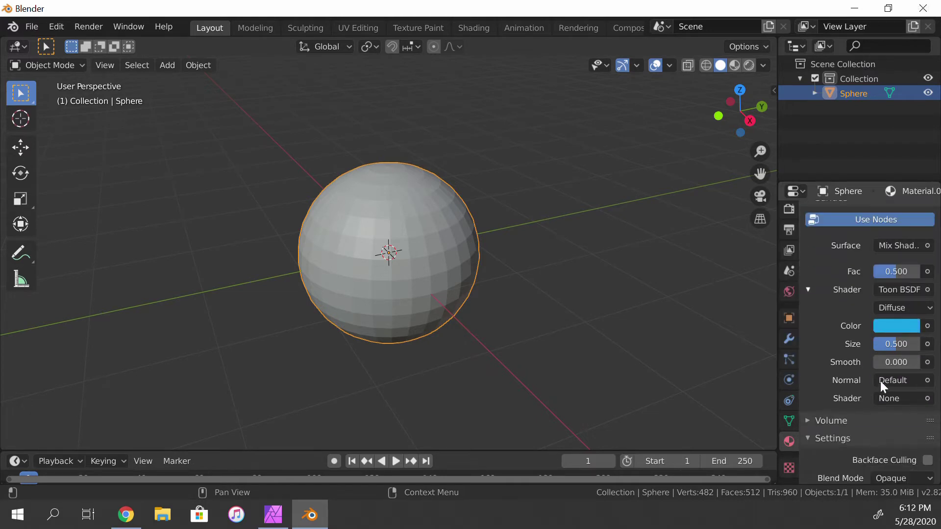
{"action": "left_click", "coordinate": [877, 398]}
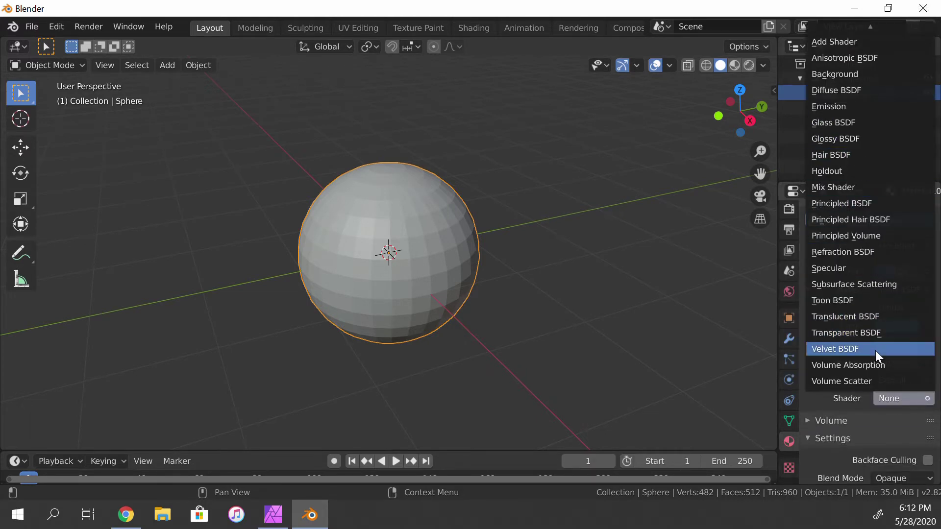
{"action": "left_click", "coordinate": [126, 514]}
{"action": "left_click", "coordinate": [125, 514]}
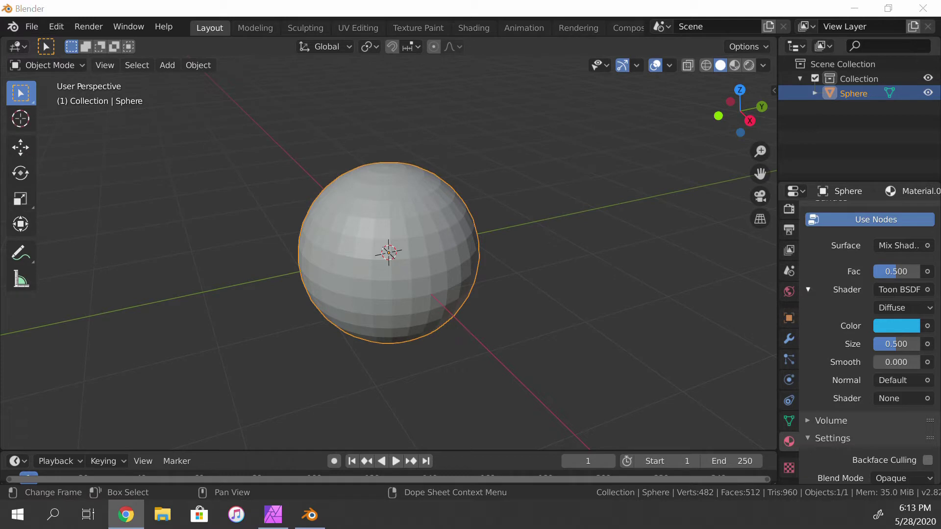
{"action": "left_click", "coordinate": [904, 399]}
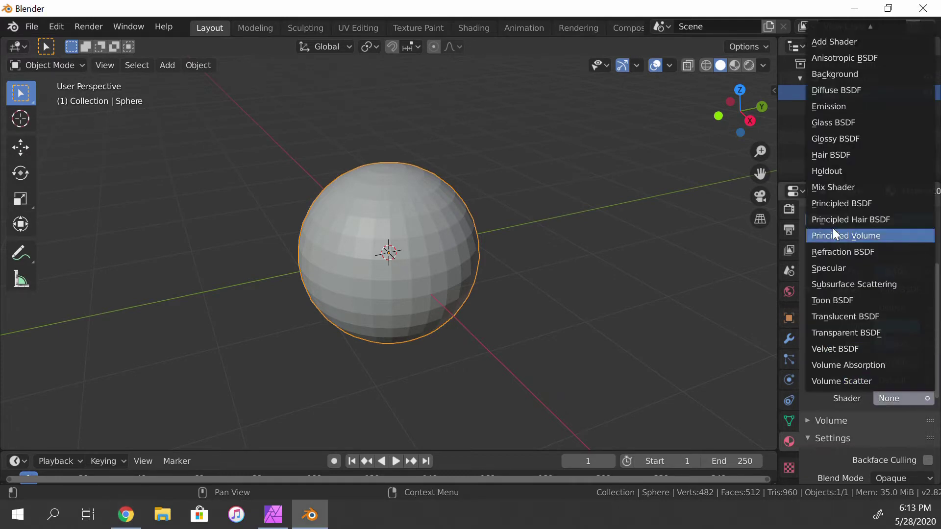
{"action": "left_click", "coordinate": [871, 283]}
{"action": "left_click", "coordinate": [895, 405]}
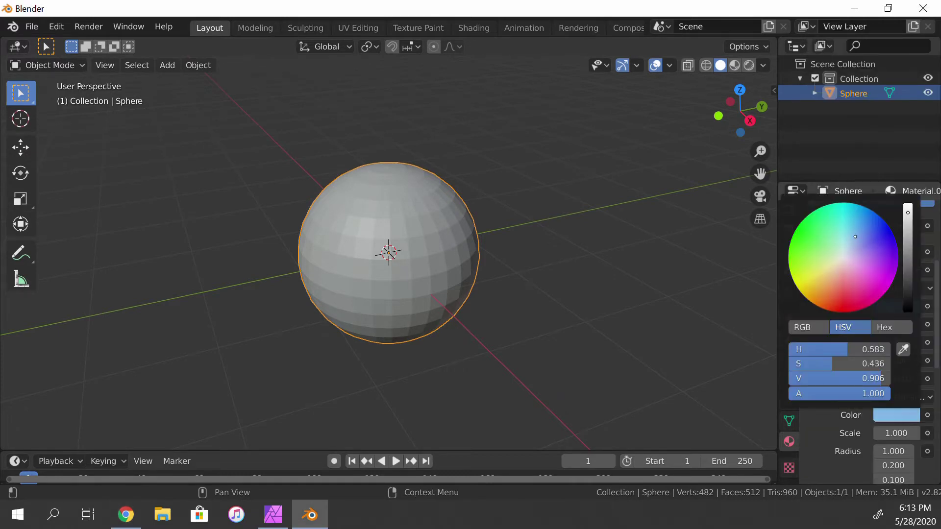
{"action": "scroll", "coordinate": [872, 400], "scroll_direction": "up", "scroll_amount": 1}
{"action": "left_click", "coordinate": [899, 359]}
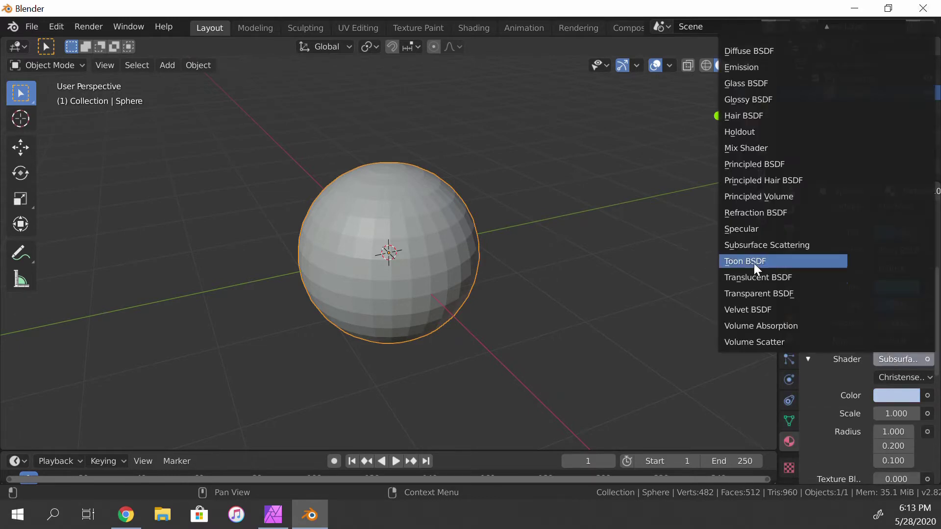
{"action": "left_click", "coordinate": [768, 212]}
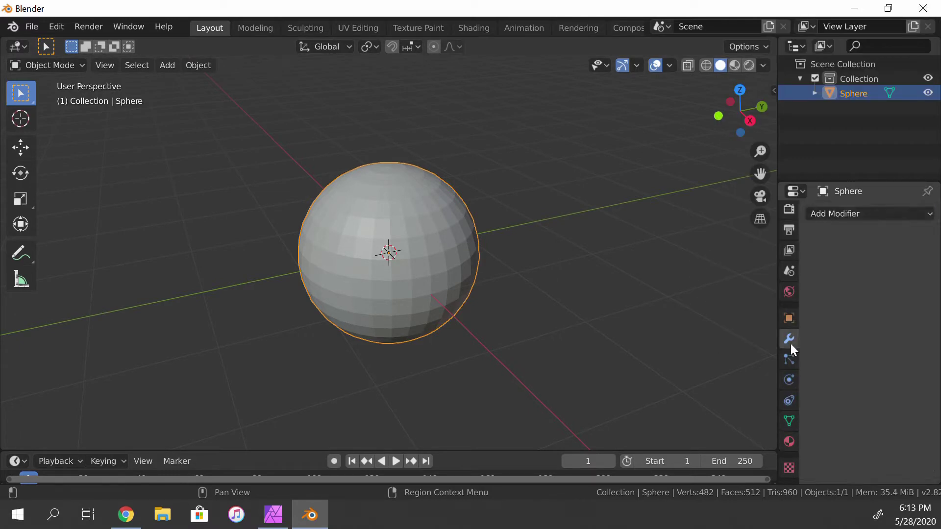
- Add a Displace modifier to the sphere and create a new texture for it
{"action": "left_click", "coordinate": [789, 339]}
{"action": "left_click", "coordinate": [867, 214]}
{"action": "scroll", "coordinate": [653, 451], "scroll_direction": "down", "scroll_amount": 1}
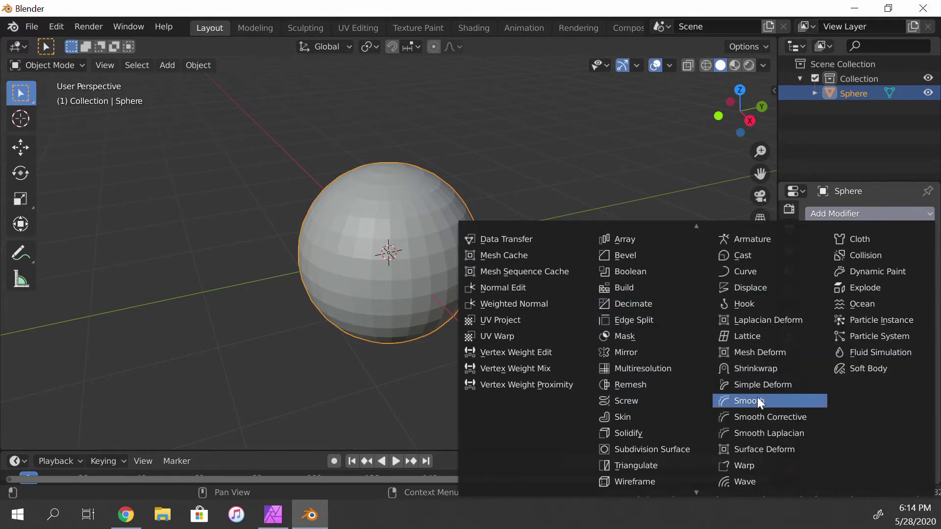
{"action": "scroll", "coordinate": [702, 477], "scroll_direction": "down", "scroll_amount": 1}
{"action": "scroll", "coordinate": [692, 226], "scroll_direction": "up", "scroll_amount": 2}
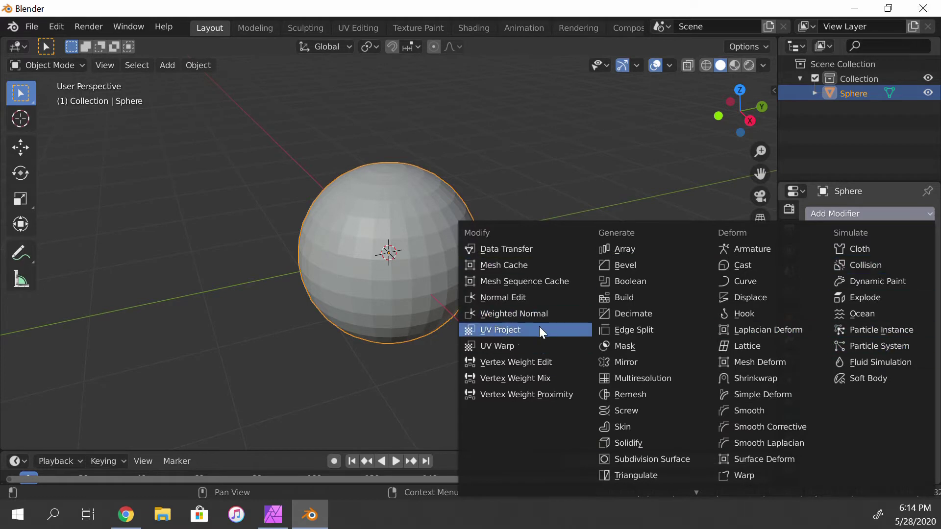
{"action": "key", "text": "alt+Tab"}
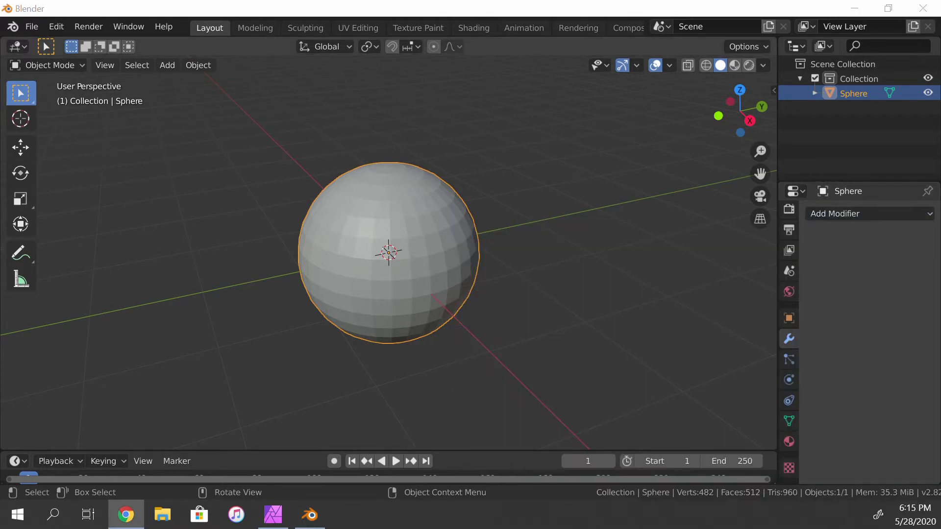
{"action": "key", "text": "alt+Tab"}
{"action": "left_click", "coordinate": [870, 214]}
{"action": "left_click", "coordinate": [788, 305]}
{"action": "left_click", "coordinate": [845, 292]}
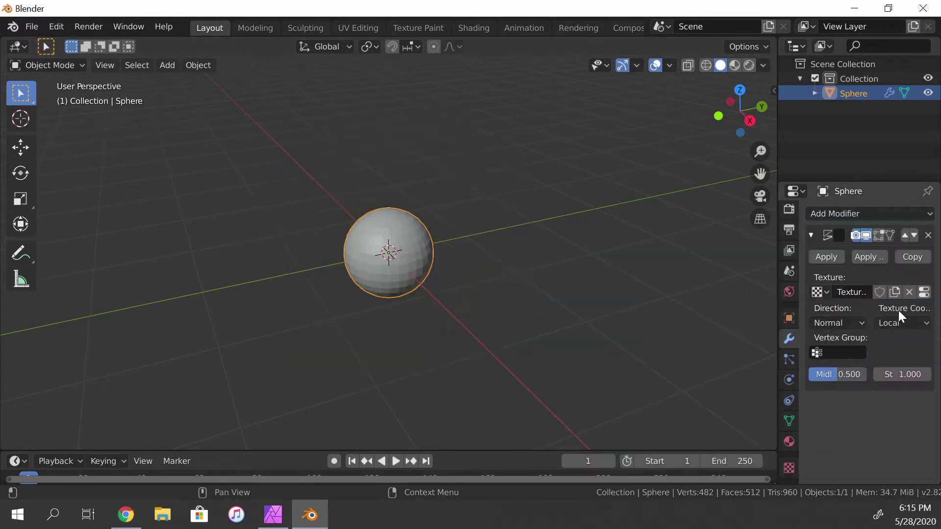
- Set the displacement texture type to Clouds and the Displace modifier to Object coordinates, midlevel 0.383 and strength 1.100
{"action": "left_click", "coordinate": [789, 468]}
{"action": "left_click", "coordinate": [877, 238]}
{"action": "left_click", "coordinate": [876, 296]}
{"action": "scroll", "coordinate": [856, 338], "scroll_direction": "down", "scroll_amount": 2}
{"action": "key", "text": "alt+Tab"}
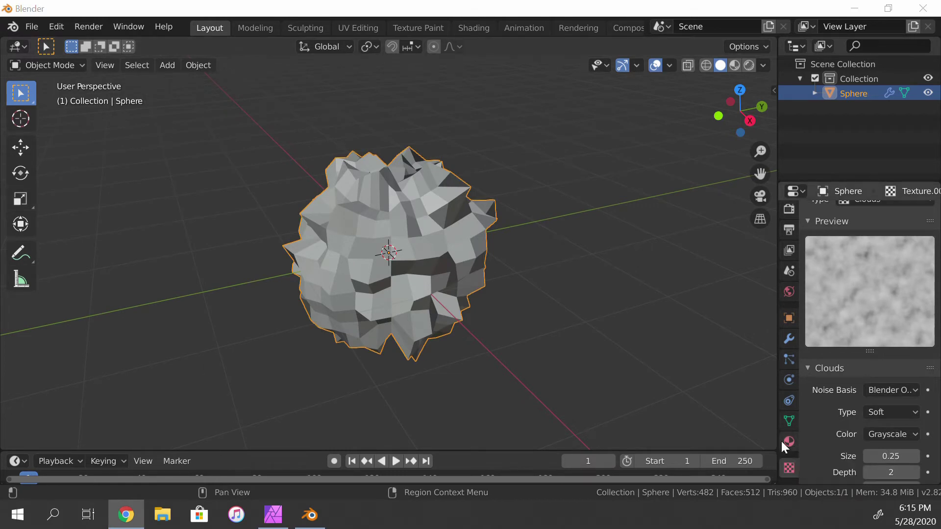
{"action": "scroll", "coordinate": [813, 431], "scroll_direction": "down", "scroll_amount": 3}
{"action": "left_click", "coordinate": [789, 338]}
{"action": "left_click_drag", "start_coordinate": [892, 376], "coordinate": [819, 374]}
- Add a Subdivision Surface modifier to the sphere and move the Displace modifier below it in the stack
{"action": "left_click", "coordinate": [810, 235]}
{"action": "left_click", "coordinate": [833, 213]}
{"action": "left_click", "coordinate": [618, 444]}
{"action": "left_click", "coordinate": [811, 235]}
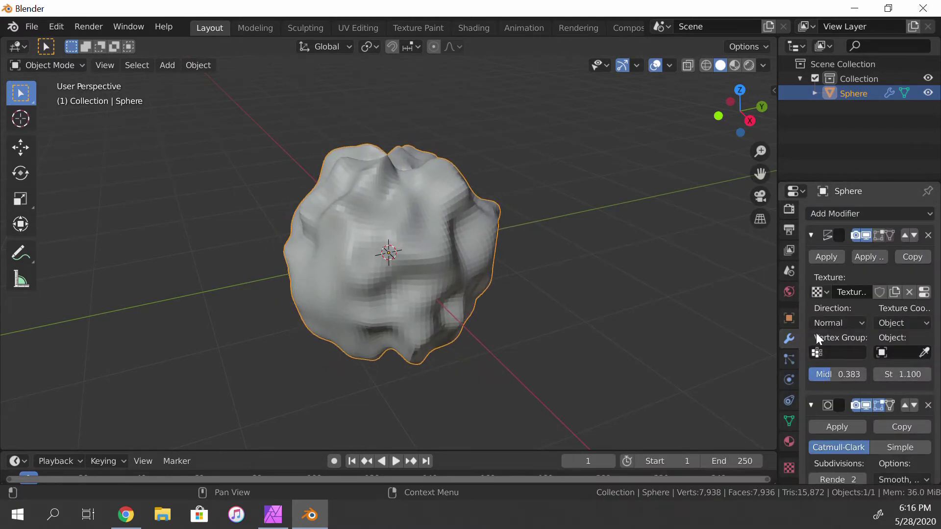
{"action": "left_click", "coordinate": [811, 235]}
{"action": "left_click", "coordinate": [912, 235]}
{"action": "left_click", "coordinate": [912, 235]}
- Set the cloud texture's noise basis to Voronoi Crackle and show the sphere in Material Preview shading
{"action": "left_click", "coordinate": [788, 468]}
{"action": "left_click", "coordinate": [891, 360]}
{"action": "left_click", "coordinate": [889, 340]}
{"action": "left_click", "coordinate": [879, 191]}
{"action": "key", "text": "z"}
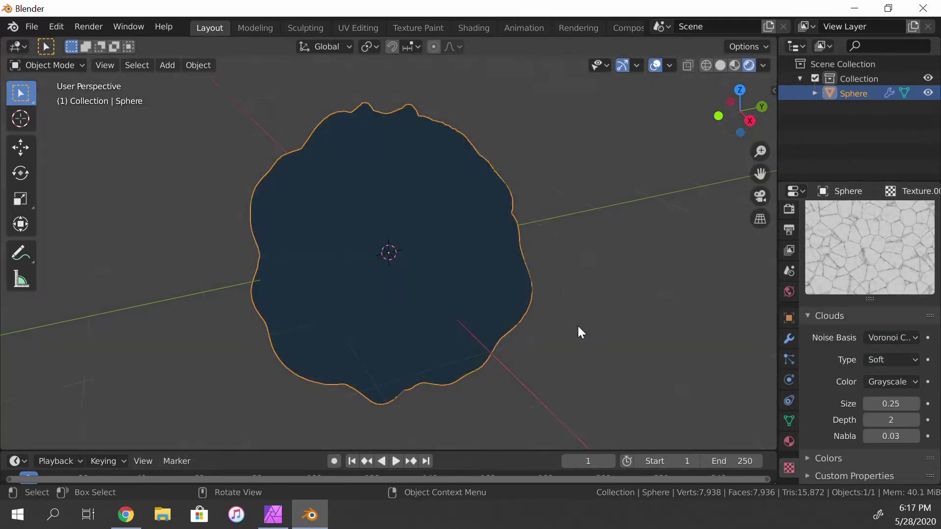
{"action": "key", "text": "z"}
{"action": "scroll", "coordinate": [578, 325], "scroll_direction": "down", "scroll_amount": 5}
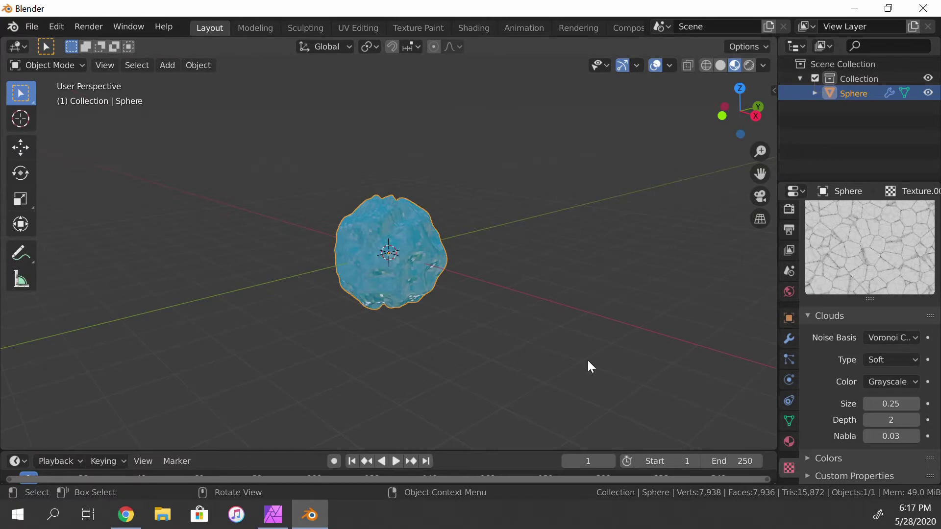
- Add a Sun light, place it above the sphere and move it -5.66 m along Y, with rendered shading on
{"action": "key", "text": "shift+a"}
{"action": "left_click", "coordinate": [578, 392]}
{"action": "left_click", "coordinate": [21, 147]}
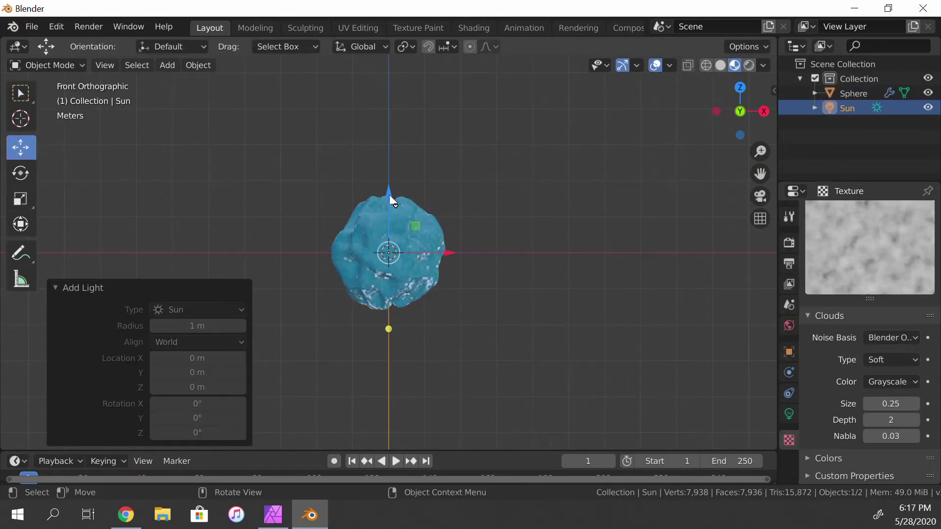
{"action": "left_click_drag", "start_coordinate": [389, 294], "coordinate": [389, 196]}
{"action": "middle_click_drag", "start_coordinate": [388, 196], "coordinate": [429, 370]}
{"action": "scroll", "coordinate": [466, 151], "scroll_direction": "down", "scroll_amount": 3}
{"action": "key", "text": "z"}
{"action": "key", "text": "KP_3"}
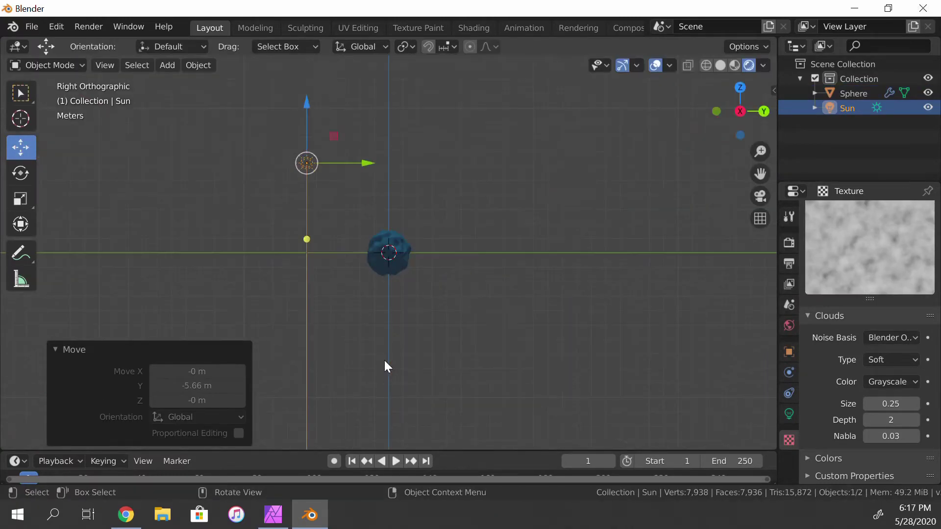
- Rotate the sun by -43.6° in the right view so that it points at the sphere
{"action": "key", "text": "r"}
{"action": "left_click", "coordinate": [355, 342]}
{"action": "scroll", "coordinate": [356, 342], "scroll_direction": "up", "scroll_amount": 3}
{"action": "middle_click_drag", "start_coordinate": [355, 341], "coordinate": [550, 349]}
- Set the render engine to Cycles and the bake type to Diffuse
{"action": "left_click", "coordinate": [789, 242]}
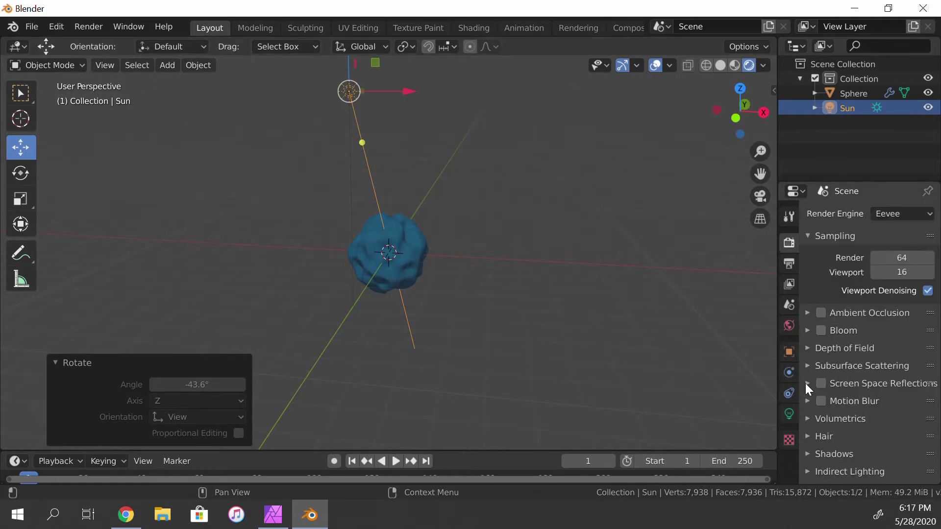
{"action": "left_click", "coordinate": [893, 213]}
{"action": "left_click", "coordinate": [894, 240]}
{"action": "scroll", "coordinate": [823, 382], "scroll_direction": "down", "scroll_amount": 3}
{"action": "left_click", "coordinate": [827, 436]}
{"action": "scroll", "coordinate": [862, 417], "scroll_direction": "down", "scroll_amount": 4}
{"action": "left_click", "coordinate": [894, 400]}
{"action": "left_click", "coordinate": [838, 255]}
{"action": "scroll", "coordinate": [863, 382], "scroll_direction": "down", "scroll_amount": 2}
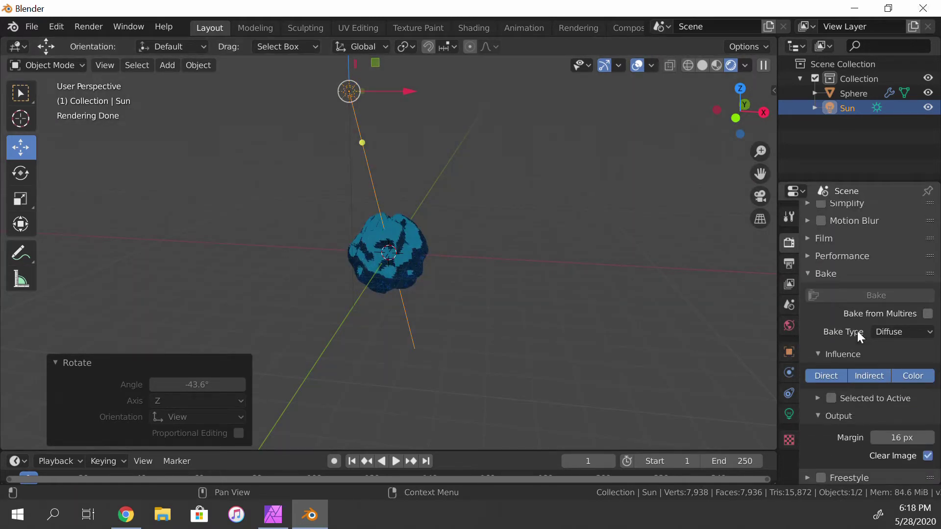
- Add an Image Texture node with a new image named Texture to the sphere's material in the Shading workspace
{"action": "left_click", "coordinate": [378, 212]}
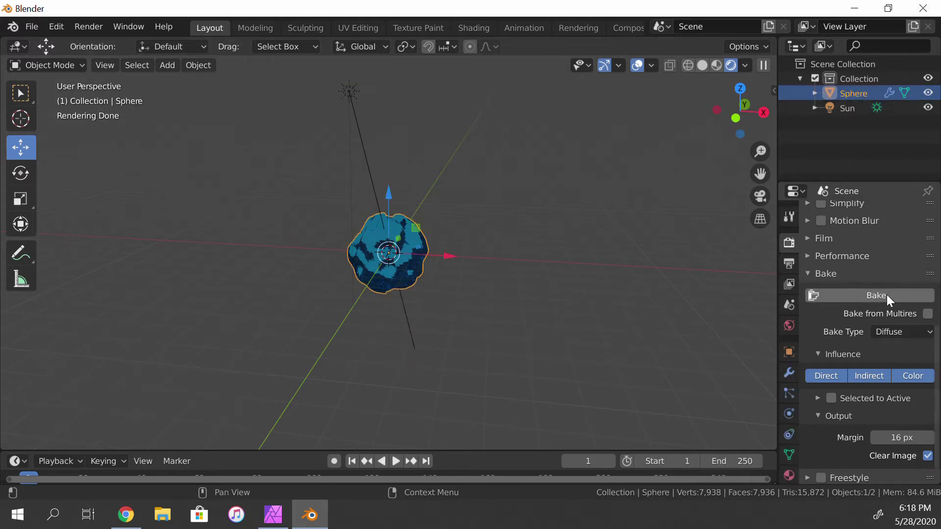
{"action": "left_click", "coordinate": [474, 28]}
{"action": "key", "text": "shift+a"}
{"action": "left_click", "coordinate": [431, 228]}
{"action": "left_click", "coordinate": [178, 346]}
{"action": "left_click", "coordinate": [260, 356]}
{"action": "type", "text": "Texture"}
{"action": "key", "text": "Return"}
{"action": "left_click", "coordinate": [244, 484]}
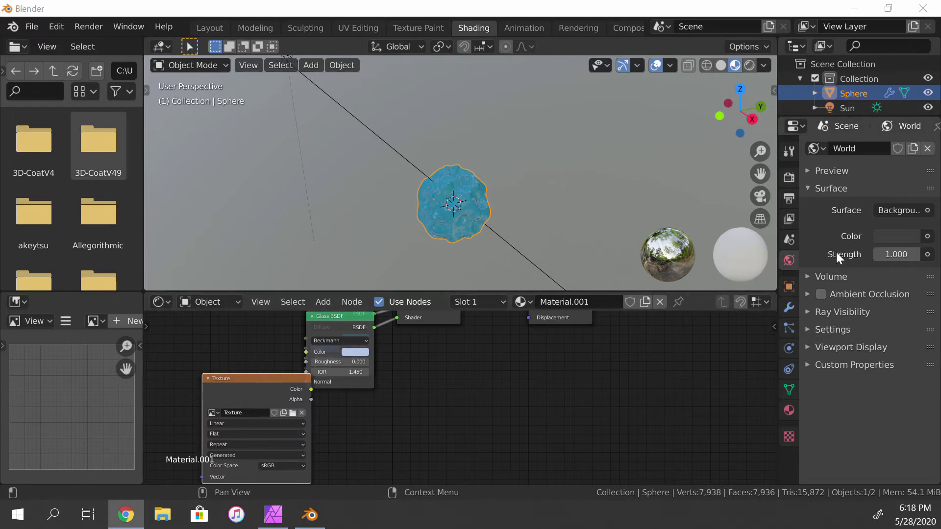
- Bake the sphere's diffuse shading into the new image texture
{"action": "left_click", "coordinate": [826, 441]}
{"action": "scroll", "coordinate": [861, 392], "scroll_direction": "down", "scroll_amount": 6}
{"action": "scroll", "coordinate": [861, 372], "scroll_direction": "down", "scroll_amount": 1}
{"action": "left_click", "coordinate": [875, 325]}
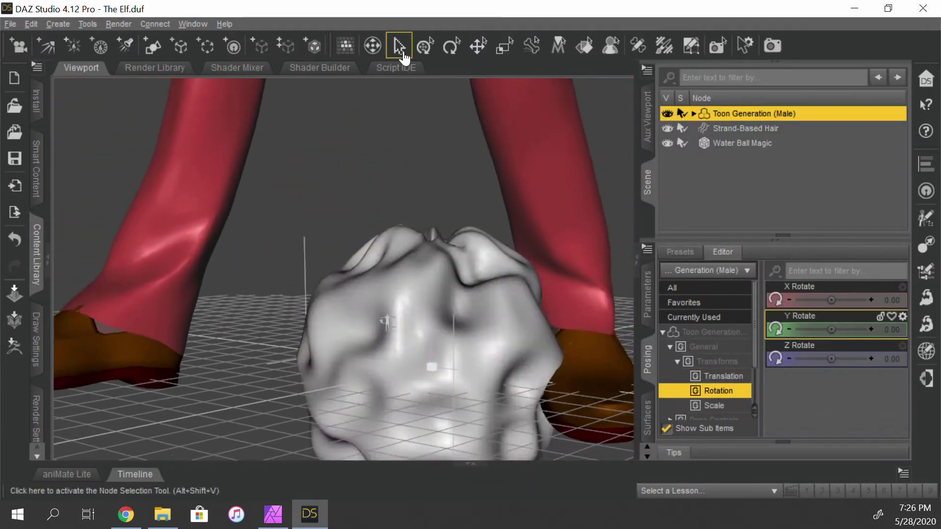
- In DAZ Studio, move the Water Ball Magic object under the elf's outstretched hand and scale it to 78.8%
{"action": "left_click", "coordinate": [398, 45]}
{"action": "left_click_drag", "start_coordinate": [645, 182], "coordinate": [798, 174]}
{"action": "left_click", "coordinate": [827, 142]}
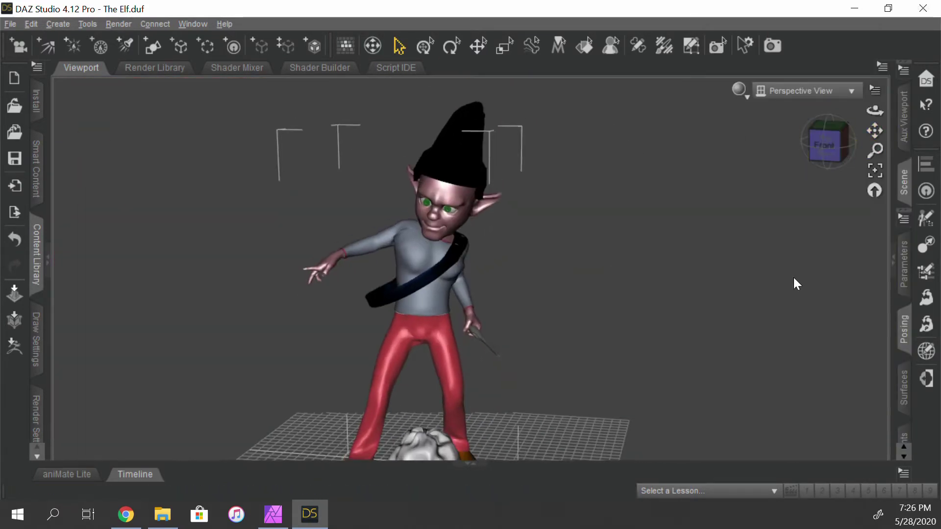
{"action": "left_click_drag", "start_coordinate": [903, 342], "coordinate": [643, 341]}
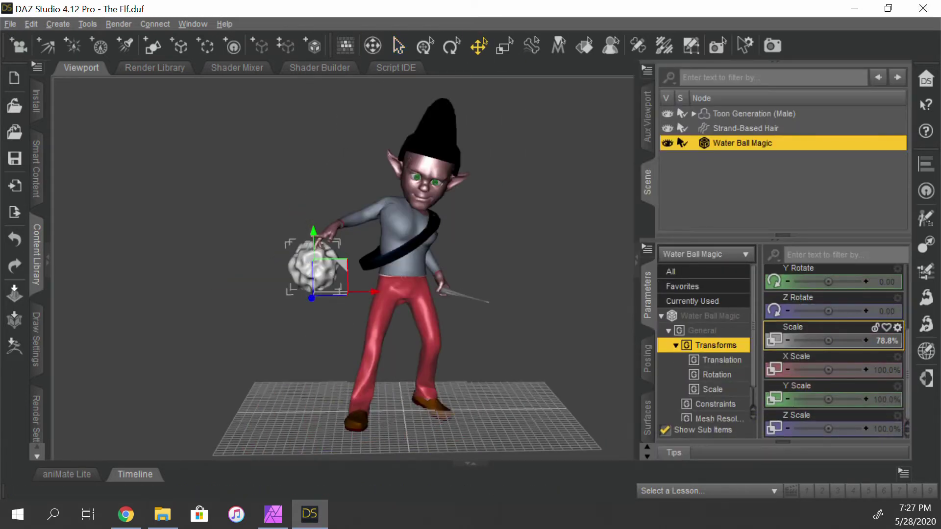
- Rotate the water ball beneath the elf's hand
{"action": "left_click_drag", "start_coordinate": [827, 147], "coordinate": [833, 142]}
{"action": "left_click", "coordinate": [826, 145]}
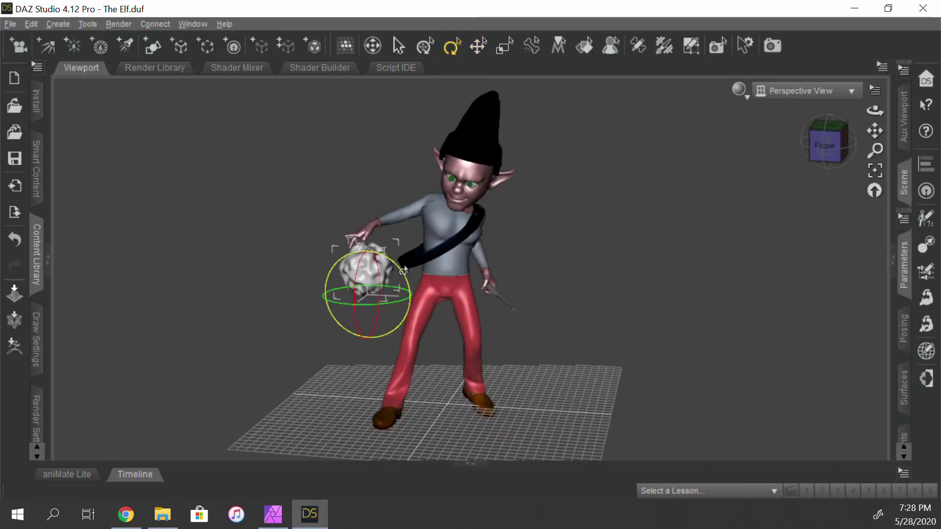
{"action": "left_click", "coordinate": [807, 145]}
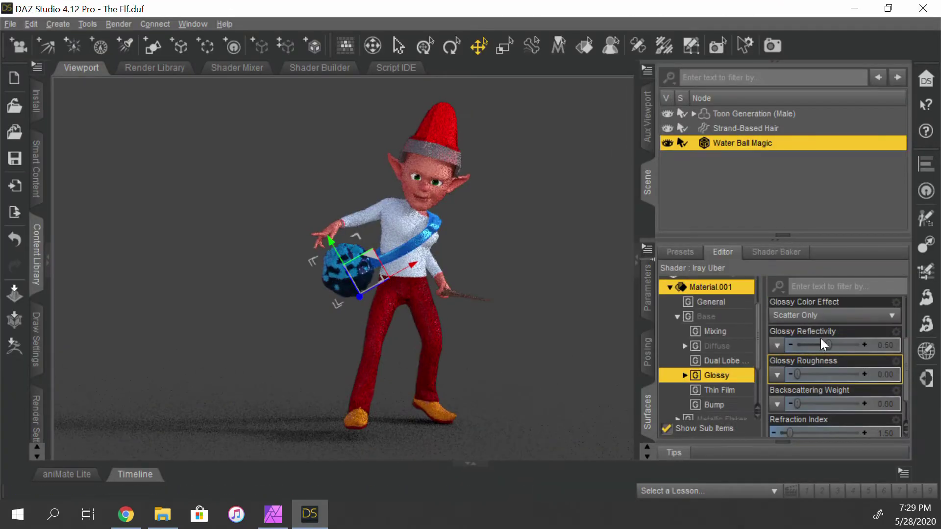
- Adjust the water ball's Material.001 surface for a lighter, glassy look and render the scene
{"action": "left_click", "coordinate": [723, 252]}
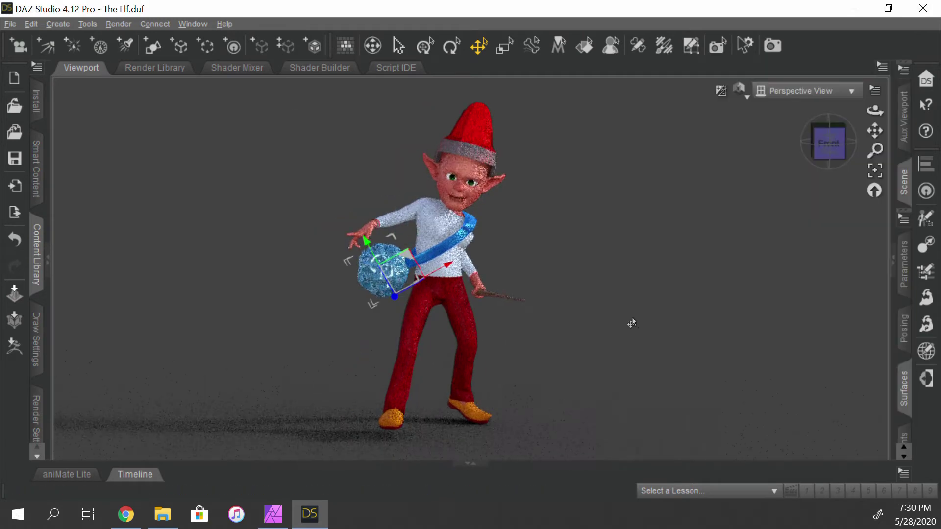
{"action": "left_click", "coordinate": [118, 24]}
{"action": "left_click", "coordinate": [149, 38]}
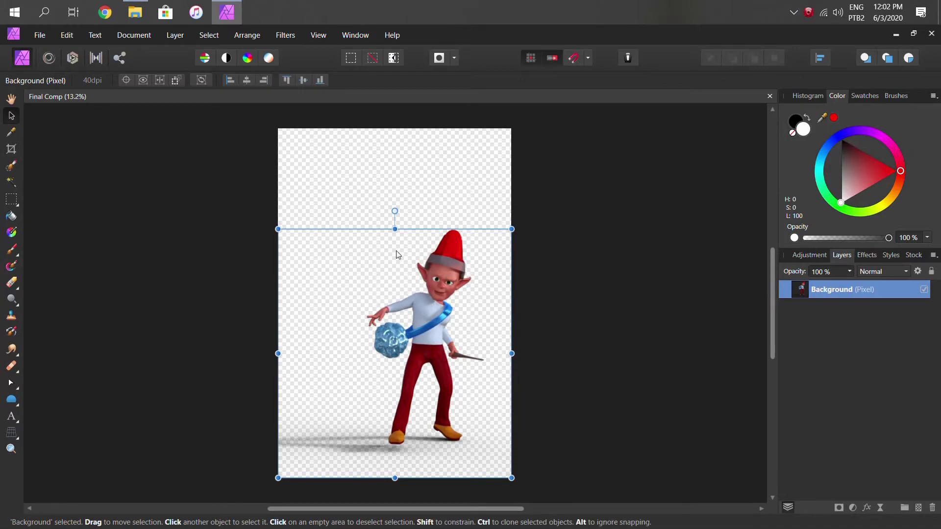
- Switch to Chrome, search Google Images for "bottle of water" and browse the pictures as reference
{"action": "left_click", "coordinate": [105, 12]}
{"action": "left_click", "coordinate": [370, 244]}
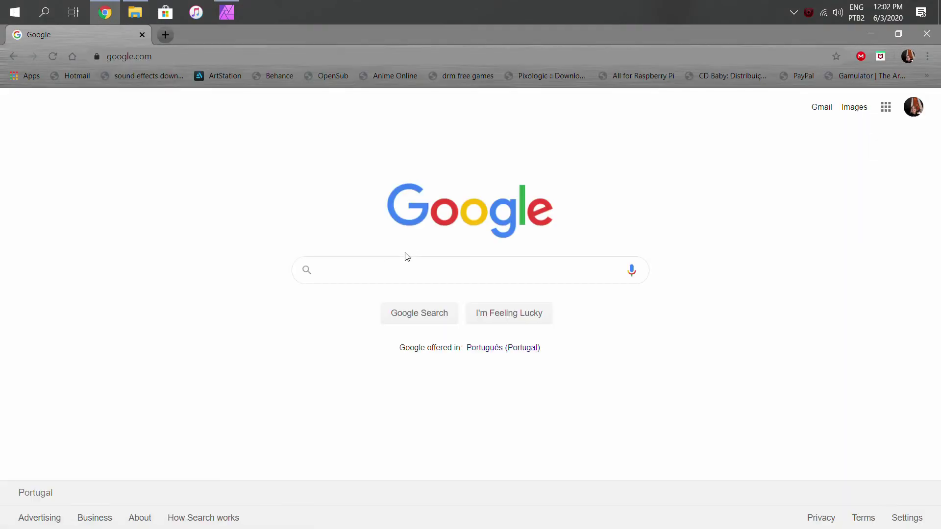
{"action": "type", "text": "bottle of"}
{"action": "left_click", "coordinate": [379, 357]}
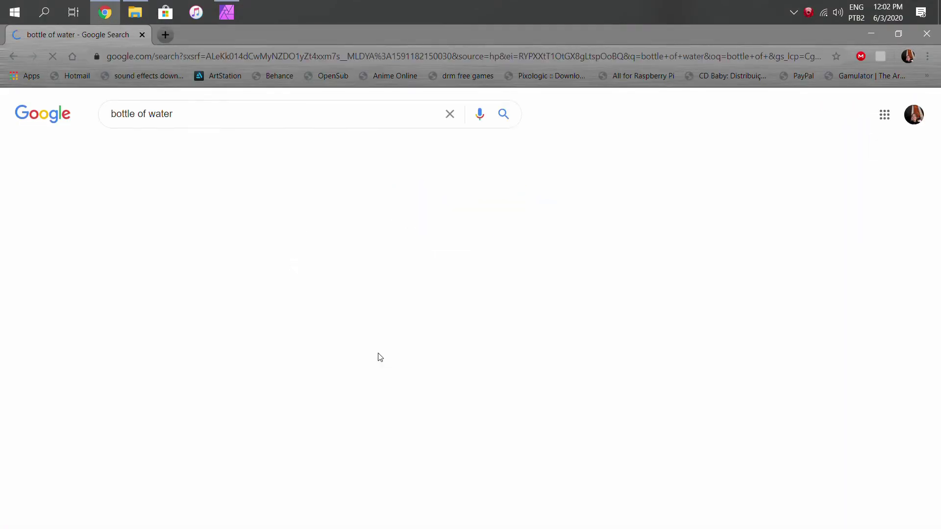
{"action": "left_click", "coordinate": [172, 150]}
{"action": "scroll", "coordinate": [273, 270], "scroll_direction": "down", "scroll_amount": 10}
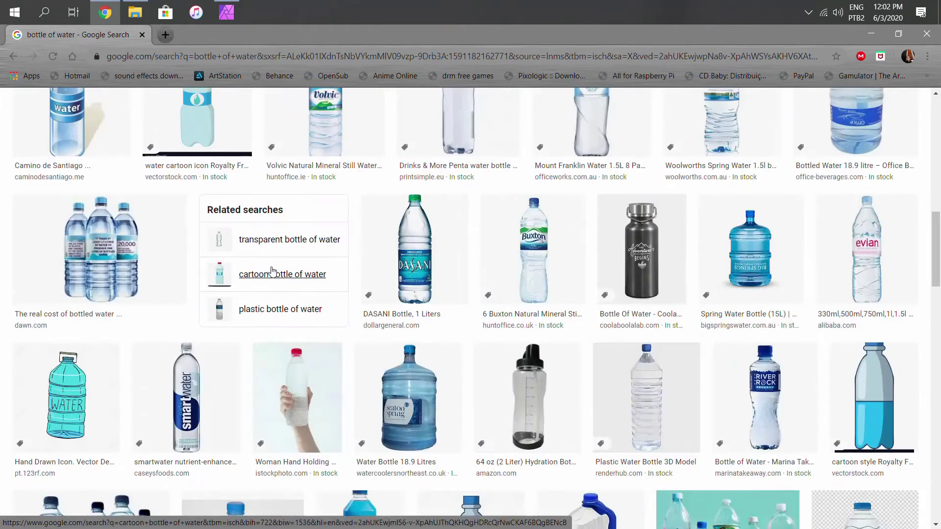
{"action": "scroll", "coordinate": [273, 271], "scroll_direction": "down", "scroll_amount": 4}
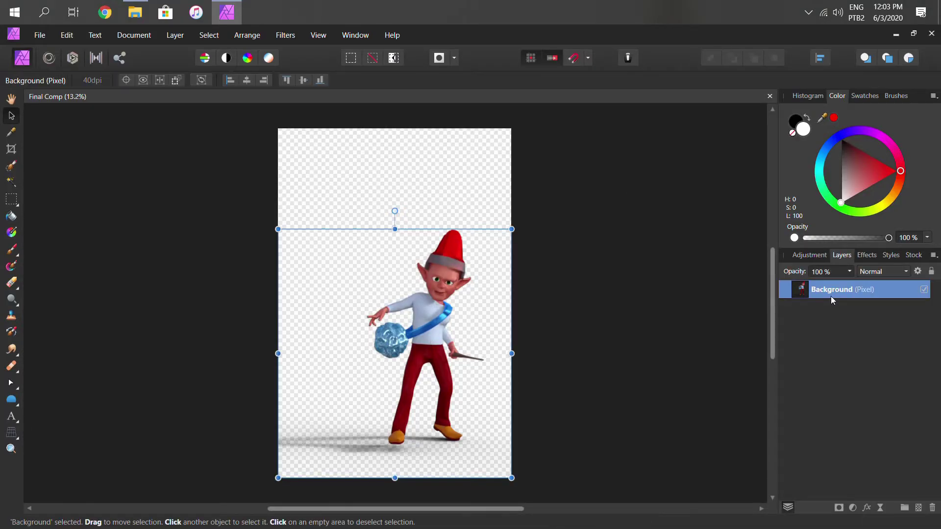
- In Affinity Photo, duplicate the Background layer, darken the lower copy with a nested adjustment and set its opacity to 30%
{"action": "key", "text": "ctrl+j"}
{"action": "left_click", "coordinate": [852, 507]}
{"action": "left_click", "coordinate": [693, 305]}
{"action": "left_click", "coordinate": [751, 340]}
{"action": "left_click_drag", "start_coordinate": [836, 314], "coordinate": [800, 327]}
{"action": "left_click_drag", "start_coordinate": [849, 271], "coordinate": [791, 287]}
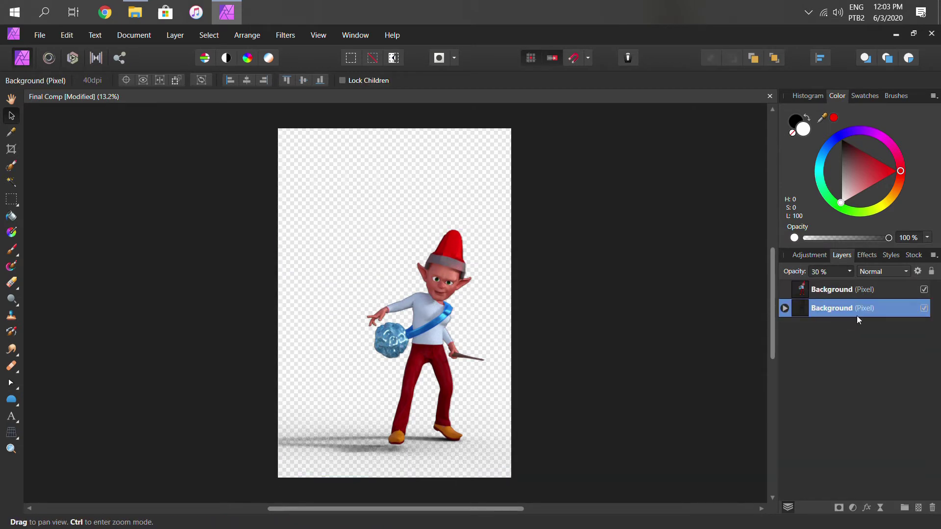
- Offset the darkened copy to the right and slightly below the elf as a shadow, and set its opacity to 11%
{"action": "key", "text": "shift+Right"}
{"action": "key", "text": "shift+Right"}
{"action": "key", "text": "shift+Right"}
{"action": "key", "text": "shift+Right"}
{"action": "key", "text": "shift+Right"}
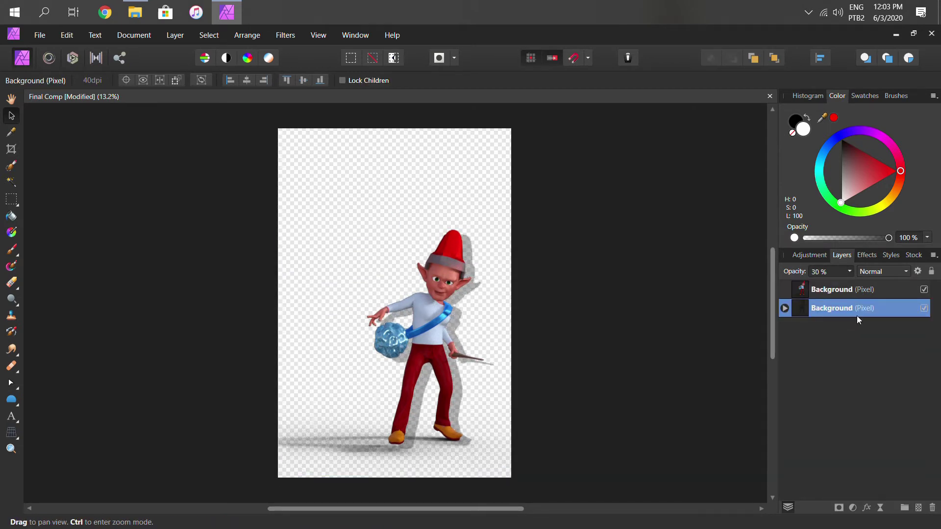
{"action": "left_click", "coordinate": [856, 313]}
{"action": "key", "text": "1"}
{"action": "key", "text": "1"}
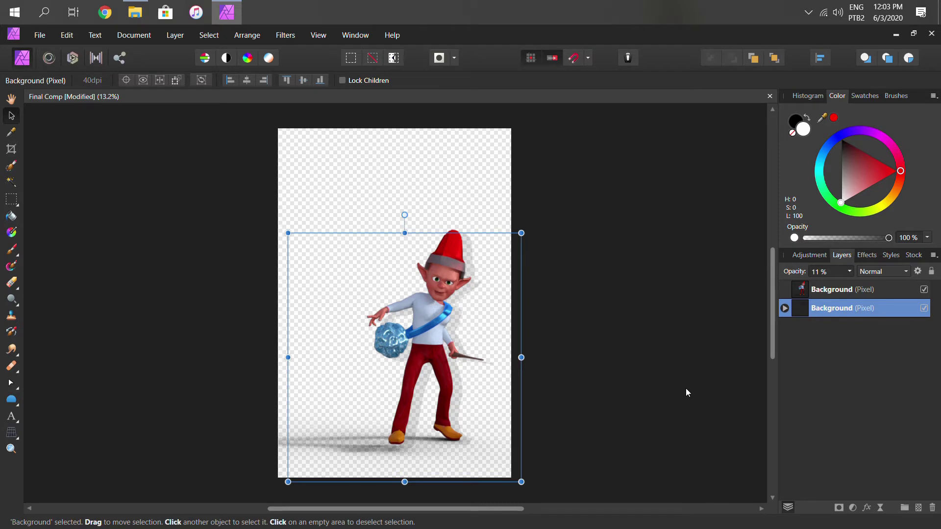
- Soften the darkened shadow copy with a blur filter and deselect the layer
{"action": "left_click", "coordinate": [285, 34]}
{"action": "mouse_move", "coordinate": [201, 43]}
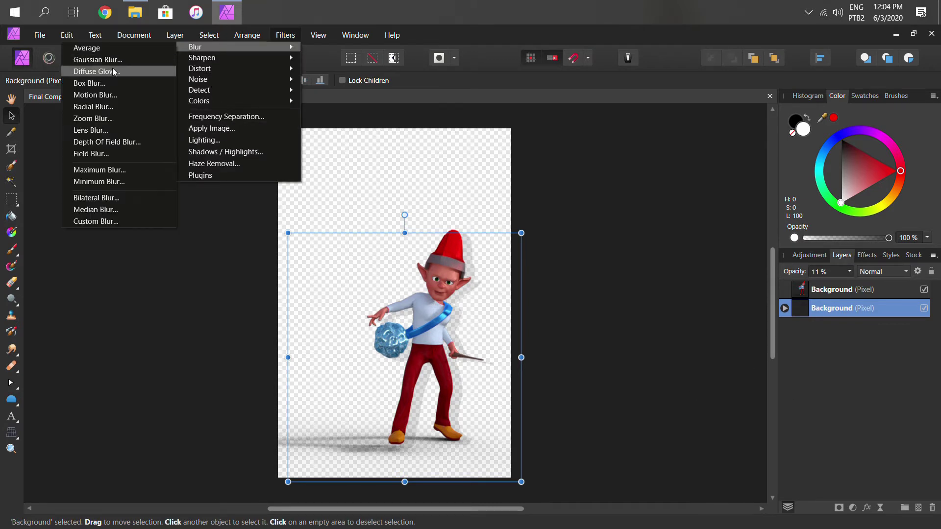
{"action": "left_click", "coordinate": [94, 71]}
{"action": "left_click_drag", "start_coordinate": [611, 457], "coordinate": [681, 455]}
{"action": "key", "text": "Return"}
{"action": "left_click", "coordinate": [277, 238]}
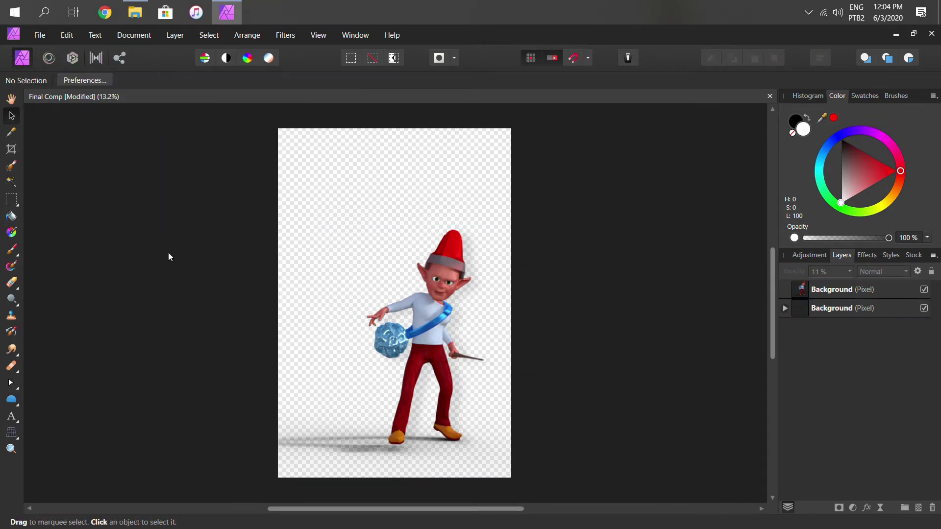
- Add a new pixel layer above the elf and flood-fill it with white
{"action": "left_click", "coordinate": [822, 290]}
{"action": "left_click", "coordinate": [918, 508]}
{"action": "key", "text": "g"}
{"action": "left_click", "coordinate": [460, 256]}
{"action": "key", "text": "v"}
- Start the Lighting filter on the white layer, and set the layer's blend mode to Luminosity and its opacity to 18%
{"action": "left_click", "coordinate": [285, 35]}
{"action": "left_click", "coordinate": [294, 152]}
{"action": "left_click", "coordinate": [882, 271]}
{"action": "scroll", "coordinate": [862, 376], "scroll_direction": "down", "scroll_amount": 5}
{"action": "left_click", "coordinate": [864, 485]}
{"action": "left_click", "coordinate": [849, 271]}
{"action": "left_click_drag", "start_coordinate": [853, 284], "coordinate": [791, 284]}
- Place the spot light outside the canvas's lower-right corner, aimed diagonally up at the elf
{"action": "left_click_drag", "start_coordinate": [356, 264], "coordinate": [332, 215]}
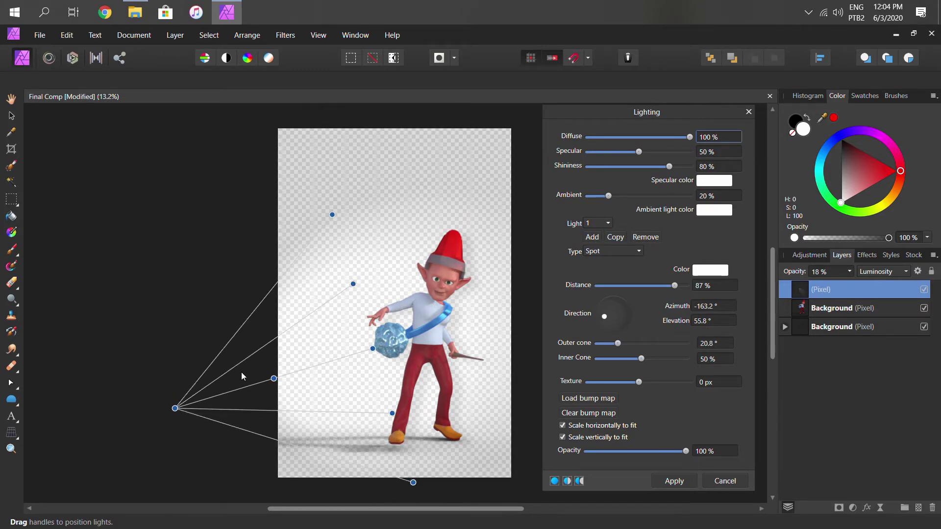
{"action": "left_click_drag", "start_coordinate": [177, 408], "coordinate": [186, 447]}
{"action": "scroll", "coordinate": [371, 409], "scroll_direction": "right", "scroll_amount": 3}
{"action": "left_click_drag", "start_coordinate": [358, 395], "coordinate": [521, 490]}
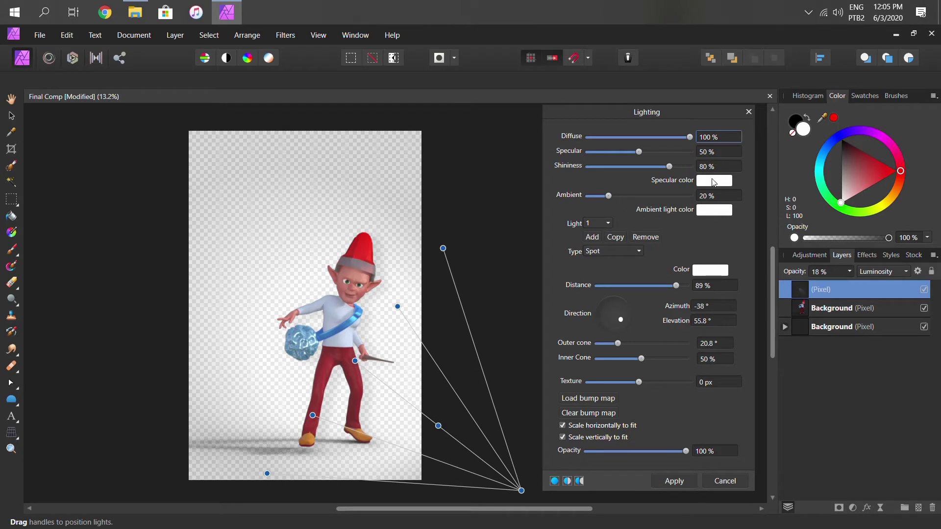
- Give the specular, ambient and light colours warm tints and apply the Lighting filter
{"action": "left_click", "coordinate": [714, 180]}
{"action": "left_click", "coordinate": [739, 299]}
{"action": "left_click", "coordinate": [712, 211]}
{"action": "left_click_drag", "start_coordinate": [710, 217], "coordinate": [752, 310]}
{"action": "left_click", "coordinate": [710, 270]}
{"action": "mouse_move", "coordinate": [728, 359]}
{"action": "left_mouse_down"}
{"action": "mouse_move", "coordinate": [748, 367]}
{"action": "mouse_move", "coordinate": [727, 363]}
{"action": "left_mouse_up"}
{"action": "left_click", "coordinate": [673, 481]}
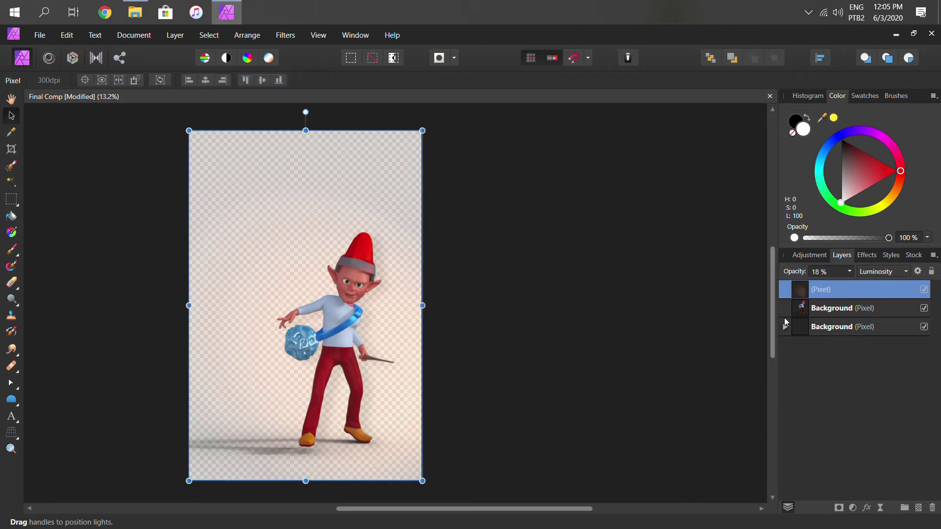
- Save the document and add a new pixel layer between the elf and its shadow
{"action": "right_click", "coordinate": [238, 294]}
{"action": "left_click", "coordinate": [483, 393]}
{"action": "key", "text": "ctrl+s"}
{"action": "left_click", "coordinate": [918, 508]}
- Paint light-blue smoke around the water ball on the new layer, using a cloudy Textures brush about 1036 px wide
{"action": "left_click", "coordinate": [896, 95]}
{"action": "left_click", "coordinate": [845, 112]}
{"action": "left_click", "coordinate": [807, 194]}
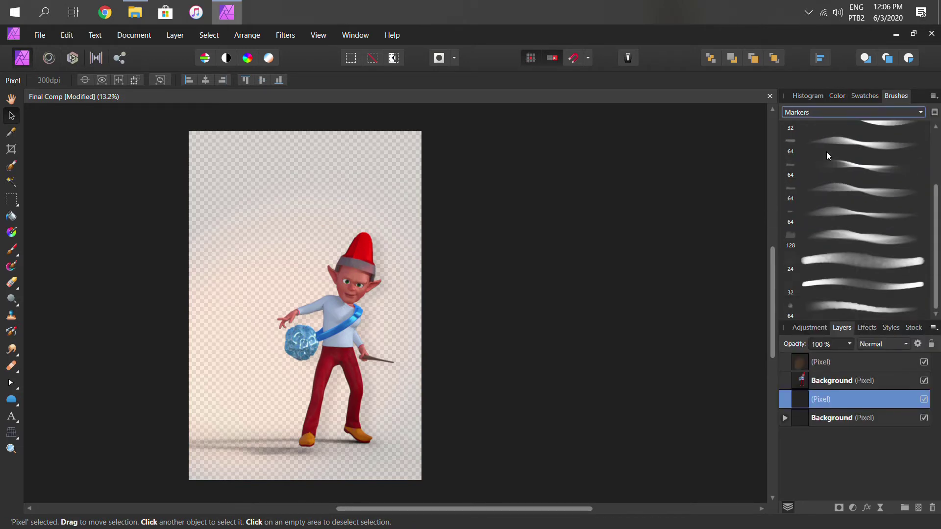
{"action": "left_click", "coordinate": [815, 112]}
{"action": "left_click", "coordinate": [809, 263]}
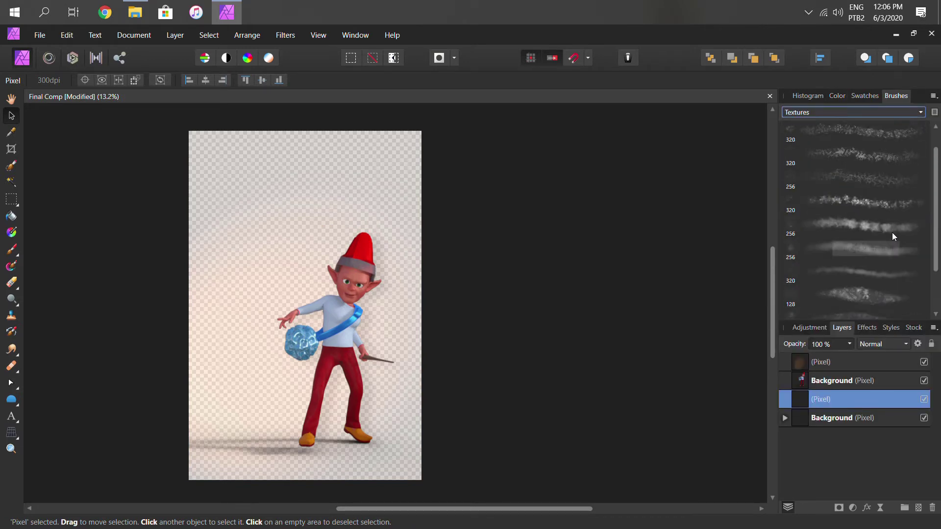
{"action": "left_click", "coordinate": [877, 221]}
{"action": "left_click_drag", "start_coordinate": [259, 307], "coordinate": [269, 336], "text": "ctrl+alt"}
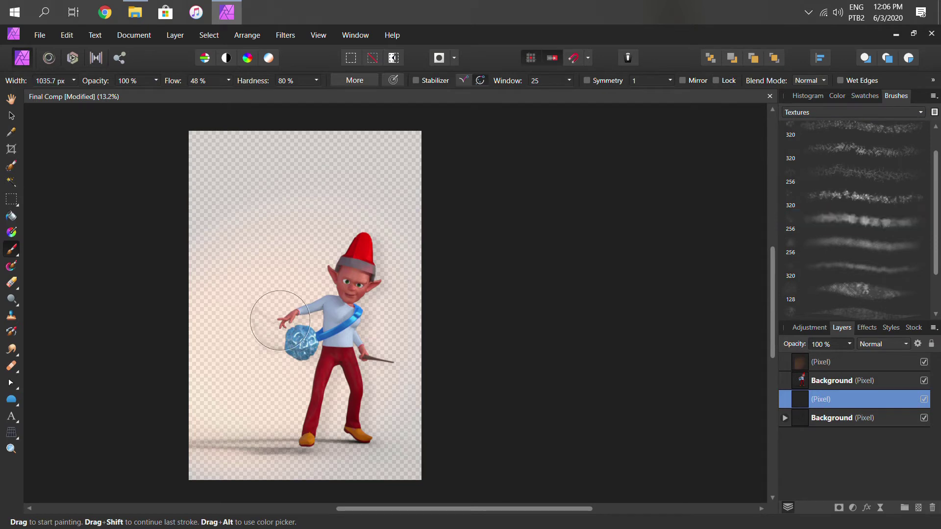
{"action": "left_click", "coordinate": [837, 96]}
{"action": "left_click", "coordinate": [854, 153]}
{"action": "left_click_drag", "start_coordinate": [372, 313], "coordinate": [269, 378]}
- Set the light-blue smoke layer's blend mode to Hard Mix
{"action": "left_click", "coordinate": [882, 272]}
{"action": "scroll", "coordinate": [873, 443], "scroll_direction": "down", "scroll_amount": 1}
{"action": "left_click", "coordinate": [876, 437]}
- Add a pixel layer at the bottom of the stack and flood-fill it with mint green (H 165, S 51, L 69)
{"action": "left_click", "coordinate": [918, 509]}
{"action": "key", "text": "g"}
{"action": "key", "text": "x"}
{"action": "left_click", "coordinate": [818, 180]}
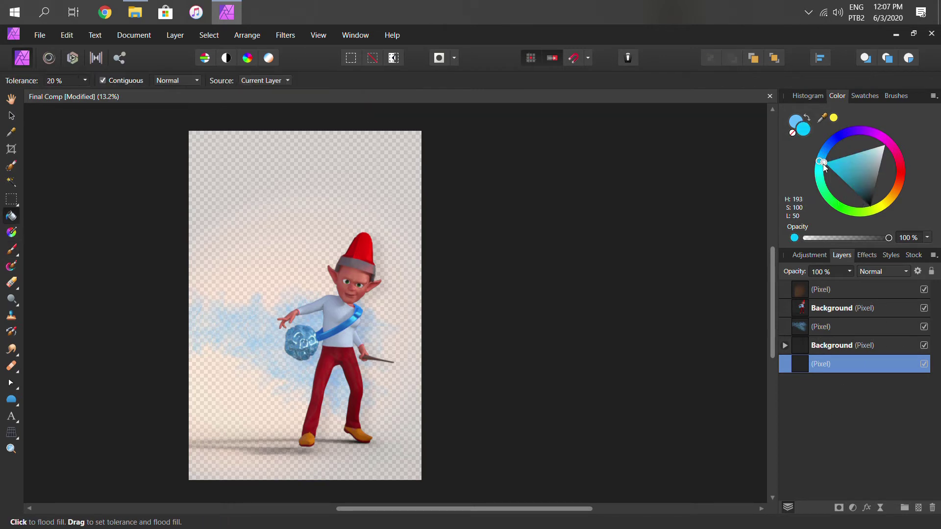
{"action": "left_click", "coordinate": [862, 156]}
{"action": "left_click", "coordinate": [406, 312]}
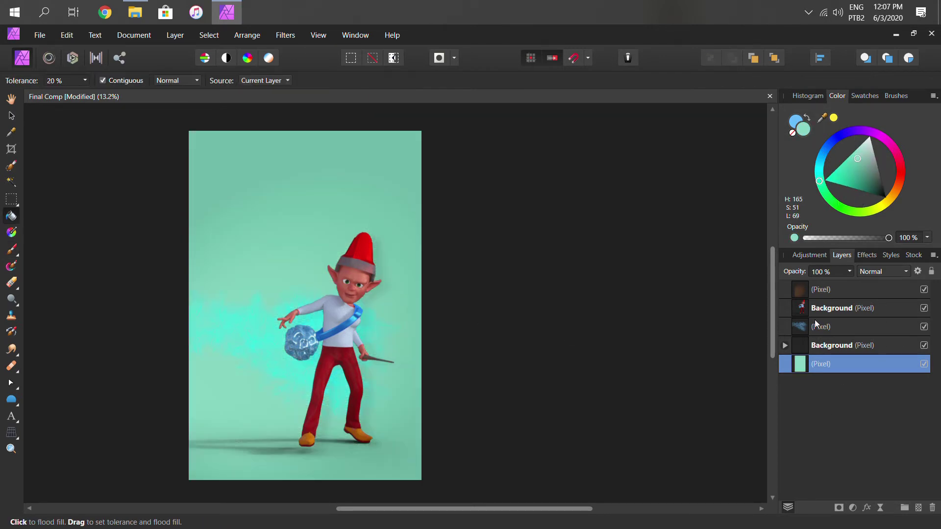
- Set the light-blue smoke layer's blend mode to Linear Burn
{"action": "left_click", "coordinate": [819, 327]}
{"action": "left_click", "coordinate": [882, 272]}
{"action": "scroll", "coordinate": [872, 338], "scroll_direction": "up", "scroll_amount": 3}
{"action": "scroll", "coordinate": [872, 313], "scroll_direction": "up", "scroll_amount": 3}
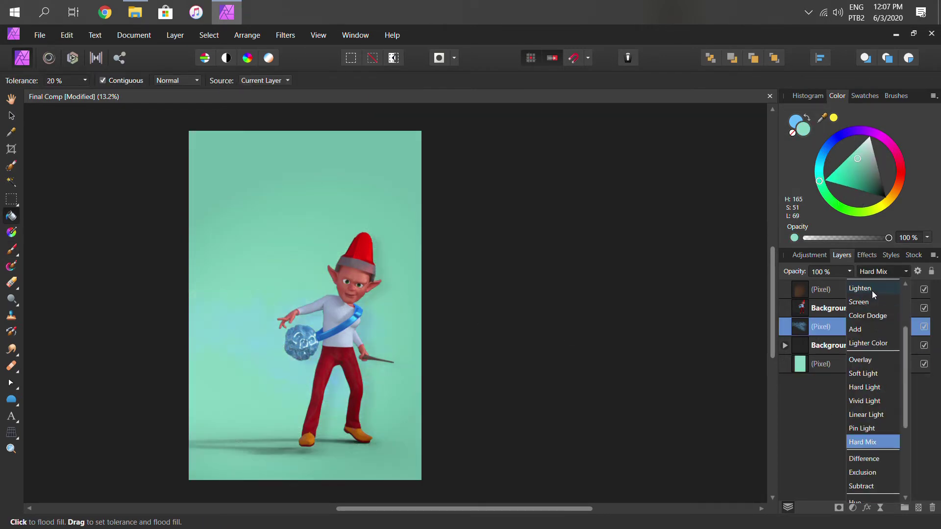
{"action": "left_click", "coordinate": [868, 296]}
- Add a pixel layer above the elf and paint violet-blue smoke (H 233, S 100, L 71) around the water ball and legs
{"action": "key", "text": "b"}
{"action": "left_click", "coordinate": [834, 138]}
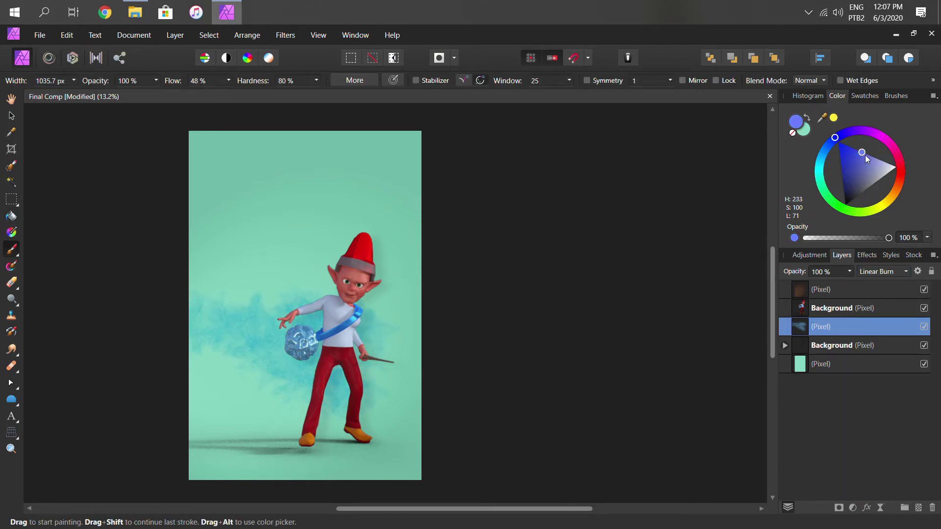
{"action": "key", "text": "ctrl+shift+n"}
{"action": "left_click_drag", "start_coordinate": [833, 327], "coordinate": [833, 300]}
{"action": "left_click_drag", "start_coordinate": [282, 316], "coordinate": [247, 406]}
- Set the violet-blue smoke layer's blend mode to Multiply and its opacity to 65%
{"action": "left_click", "coordinate": [882, 272]}
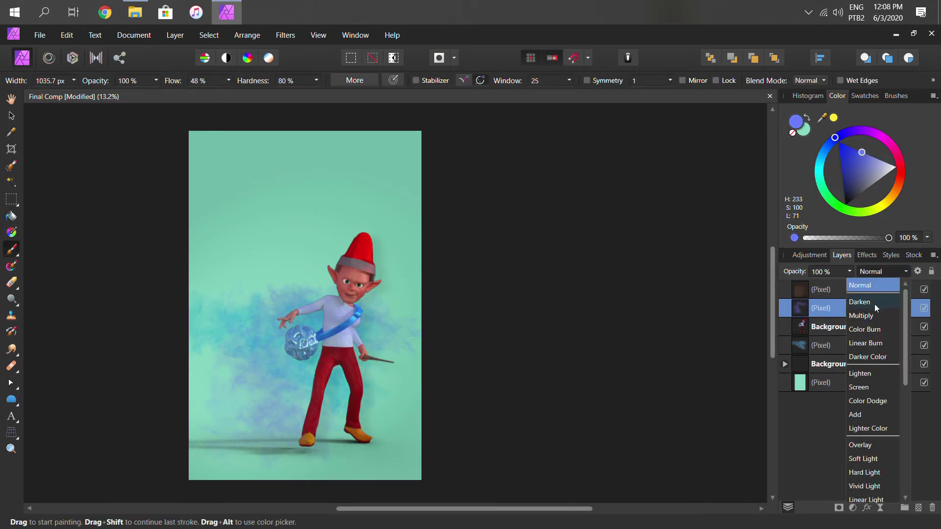
{"action": "left_click", "coordinate": [862, 315]}
{"action": "left_click", "coordinate": [849, 272]}
{"action": "left_click_drag", "start_coordinate": [852, 284], "coordinate": [820, 286]}
- Run a Motion Blur on the light-blue smoke layer behind the elf
{"action": "left_click", "coordinate": [833, 345]}
{"action": "left_click", "coordinate": [285, 35]}
{"action": "mouse_move", "coordinate": [189, 61]}
{"action": "left_click", "coordinate": [73, 111]}
{"action": "left_click_drag", "start_coordinate": [652, 443], "coordinate": [659, 442]}
{"action": "left_click", "coordinate": [749, 382]}
- Apply a Motion Blur to the violet-blue smoke layer, toggling layer visibility to check it
{"action": "left_click", "coordinate": [924, 308]}
{"action": "left_click", "coordinate": [923, 345]}
{"action": "left_click", "coordinate": [833, 308]}
{"action": "left_click", "coordinate": [285, 35]}
{"action": "mouse_move", "coordinate": [190, 61]}
{"action": "left_click", "coordinate": [73, 112]}
{"action": "key", "text": "Return"}
{"action": "key", "text": "b"}
{"action": "left_click", "coordinate": [923, 345]}
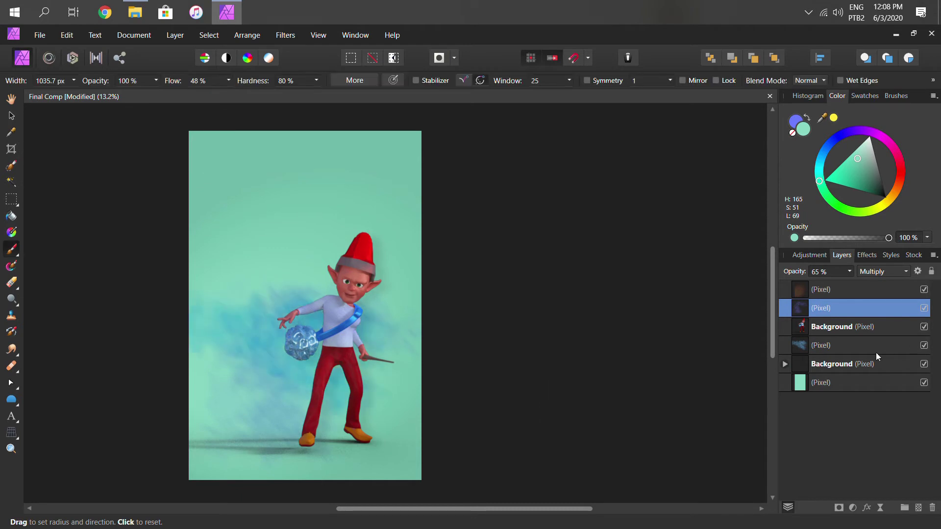
- Draw a mint-green circle around the water ball and centre it on the ball
{"action": "left_click", "coordinate": [829, 327]}
{"action": "key", "text": "u"}
{"action": "scroll", "coordinate": [264, 328], "scroll_direction": "up", "scroll_amount": 5, "text": "ctrl"}
{"action": "left_click_drag", "start_coordinate": [315, 300], "coordinate": [411, 384], "text": "shift"}
{"action": "key", "text": "v"}
{"action": "left_click_drag", "start_coordinate": [386, 350], "coordinate": [406, 338]}
- Move the circle's layer behind the elf and rasterise it
{"action": "key", "text": "ctrl+["}
{"action": "right_click", "coordinate": [828, 348]}
{"action": "left_click", "coordinate": [813, 279]}
- Try distortion filters, including Twirl and Spherical, on the mint-green circle
{"action": "left_click", "coordinate": [285, 35]}
{"action": "left_click", "coordinate": [343, 147]}
{"action": "left_click", "coordinate": [675, 479]}
{"action": "left_click", "coordinate": [285, 35]}
{"action": "mouse_move", "coordinate": [213, 80]}
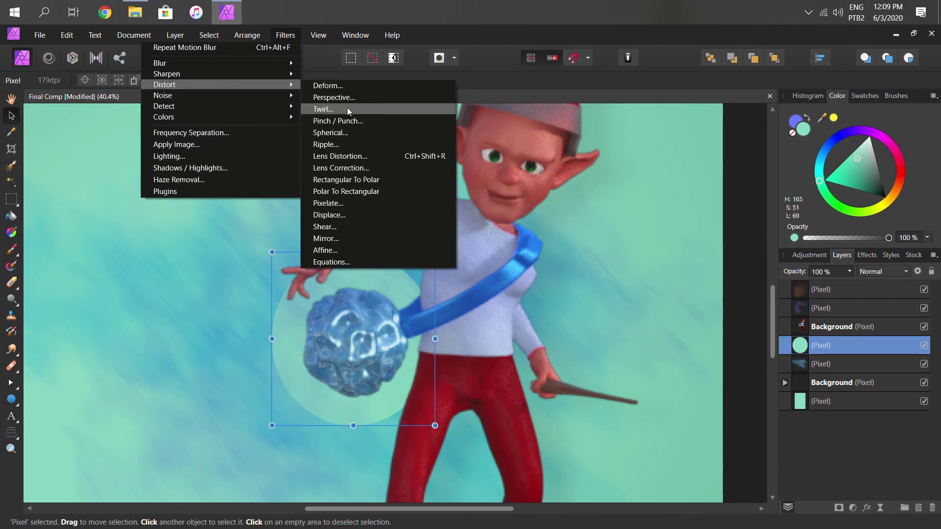
{"action": "left_click", "coordinate": [347, 106]}
{"action": "left_click_drag", "start_coordinate": [659, 434], "coordinate": [663, 437]}
{"action": "left_click", "coordinate": [674, 481]}
{"action": "left_click", "coordinate": [285, 35]}
{"action": "mouse_move", "coordinate": [290, 81]}
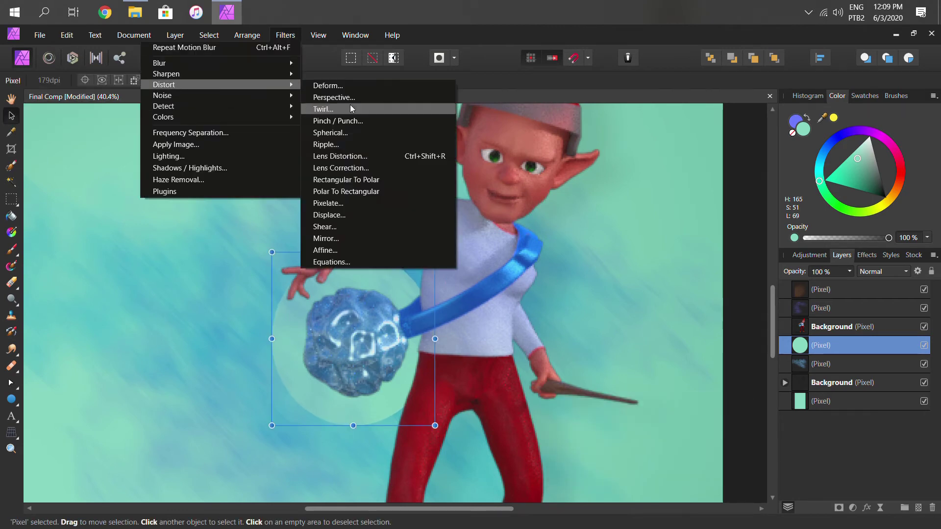
{"action": "left_click", "coordinate": [343, 132]}
{"action": "left_click", "coordinate": [747, 402]}
- Replace the circle with a mint-green cog shape around the water ball, as a pixel layer behind the elf
{"action": "left_click", "coordinate": [10, 399]}
{"action": "left_click", "coordinate": [49, 313]}
{"action": "left_click_drag", "start_coordinate": [282, 267], "coordinate": [431, 416]}
{"action": "key", "text": "v"}
- Apply a Twirl distortion to the cog with an angle of 557.5° and a radius of 1024 px
{"action": "left_click", "coordinate": [285, 34]}
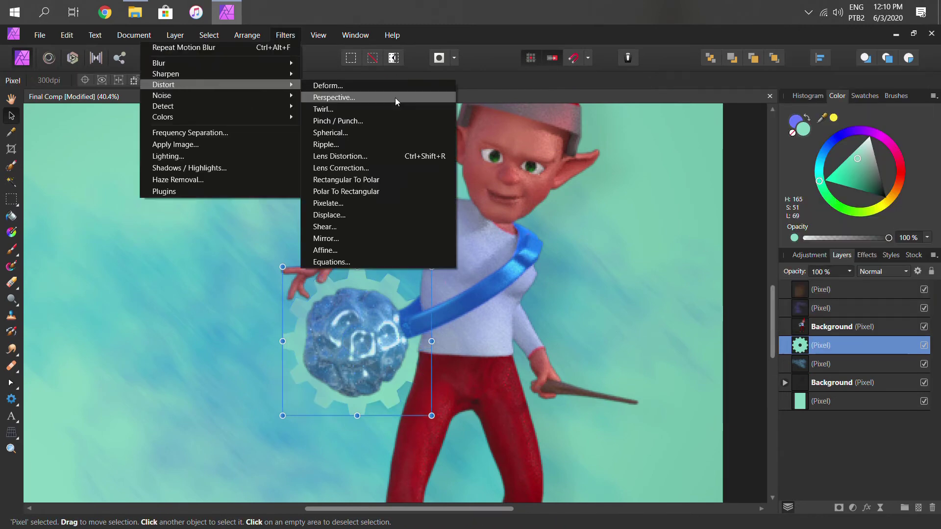
{"action": "left_click", "coordinate": [347, 106]}
{"action": "left_click_drag", "start_coordinate": [660, 454], "coordinate": [695, 455]}
{"action": "left_click_drag", "start_coordinate": [616, 434], "coordinate": [683, 436]}
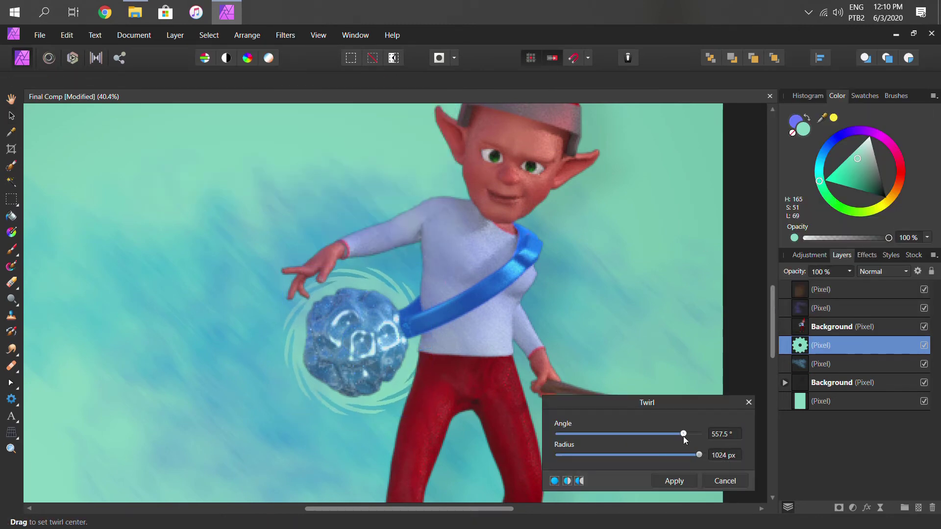
{"action": "left_click", "coordinate": [674, 481]}
- Apply a 15.2° Radial Blur to the twirled cog and set its blend mode to Multiply
{"action": "left_click", "coordinate": [285, 35]}
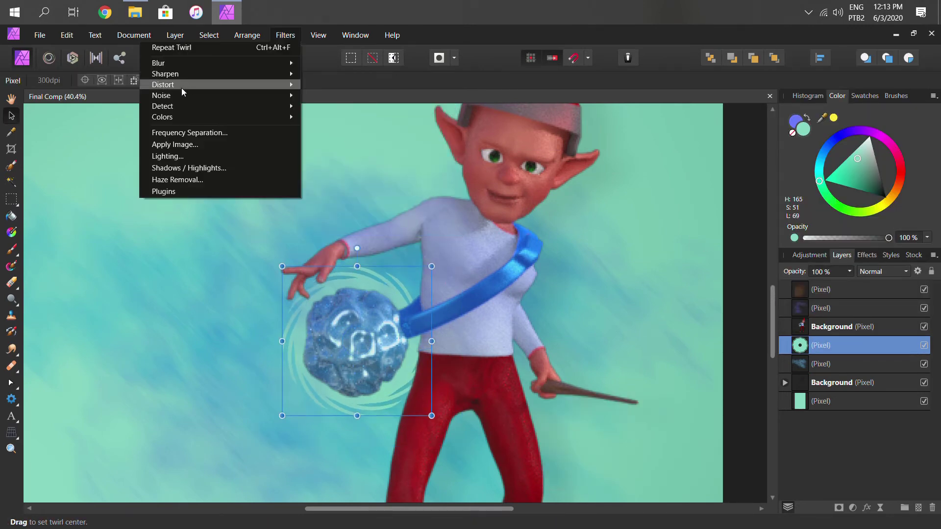
{"action": "mouse_move", "coordinate": [178, 94]}
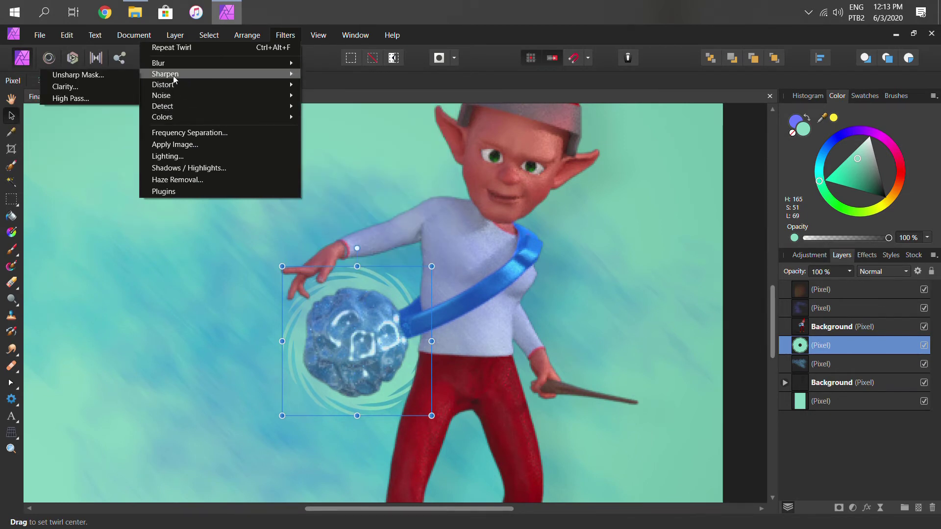
{"action": "mouse_move", "coordinate": [173, 63]}
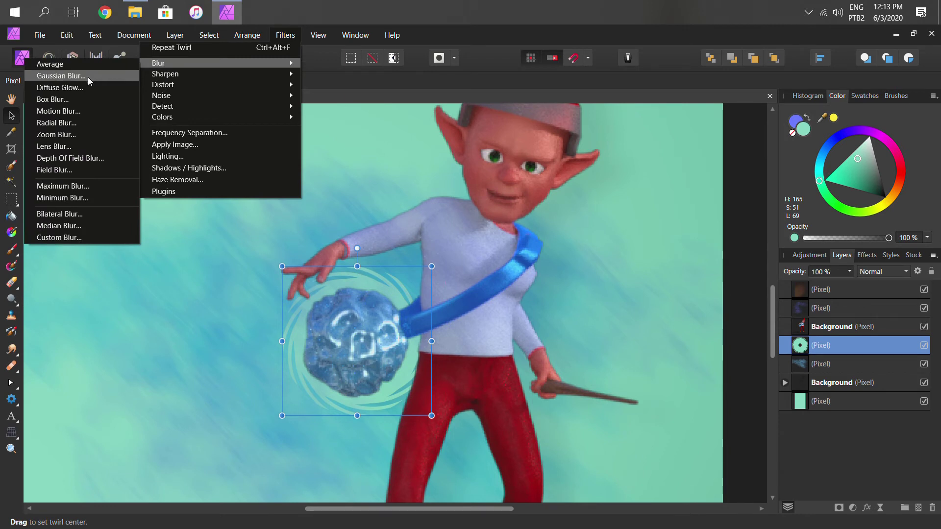
{"action": "left_click", "coordinate": [75, 123]}
{"action": "left_click_drag", "start_coordinate": [559, 455], "coordinate": [608, 457]}
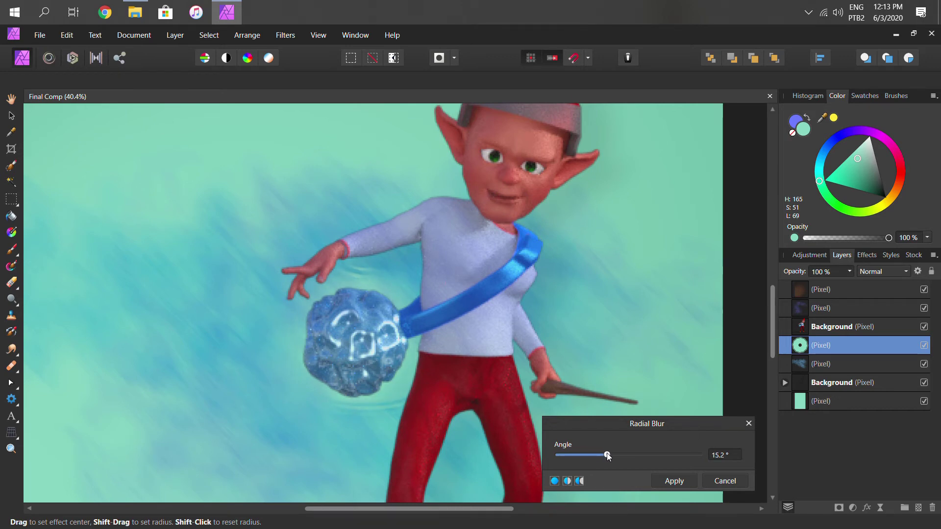
{"action": "left_click", "coordinate": [673, 481]}
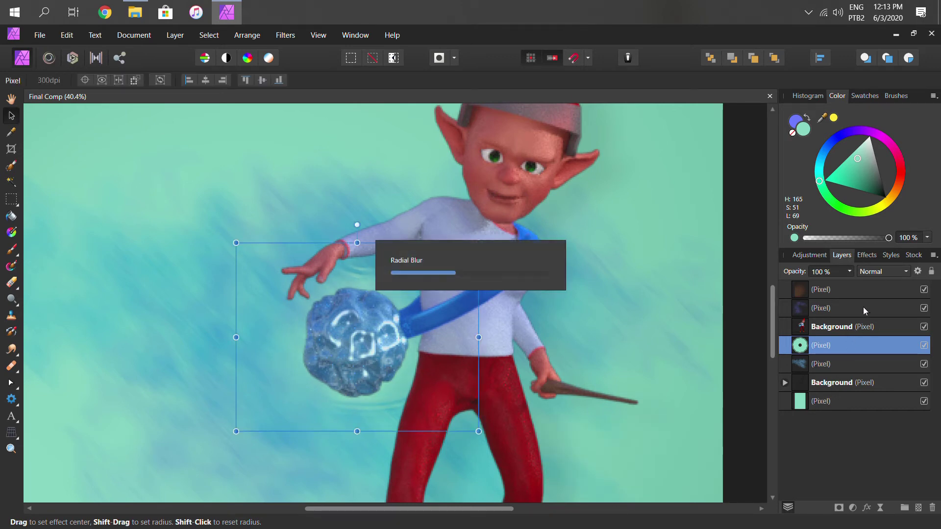
{"action": "left_click", "coordinate": [878, 271]}
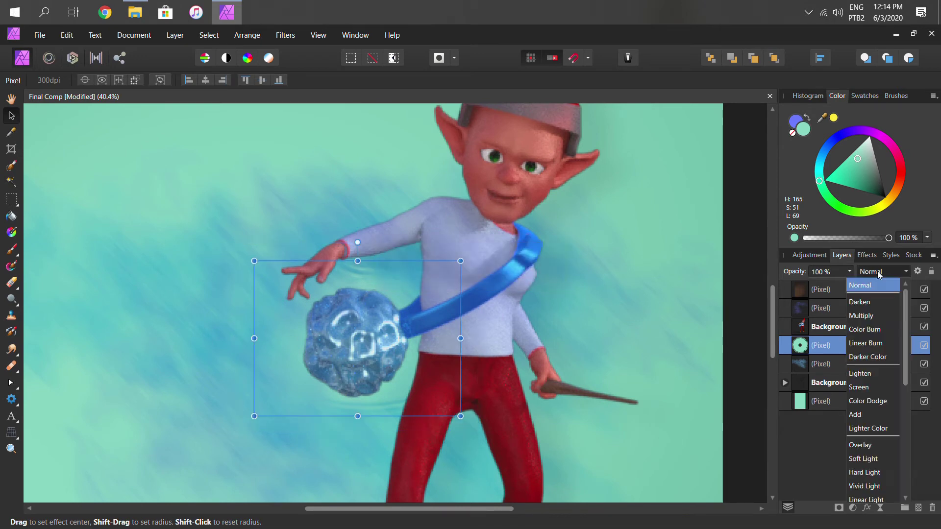
{"action": "left_click", "coordinate": [870, 315]}
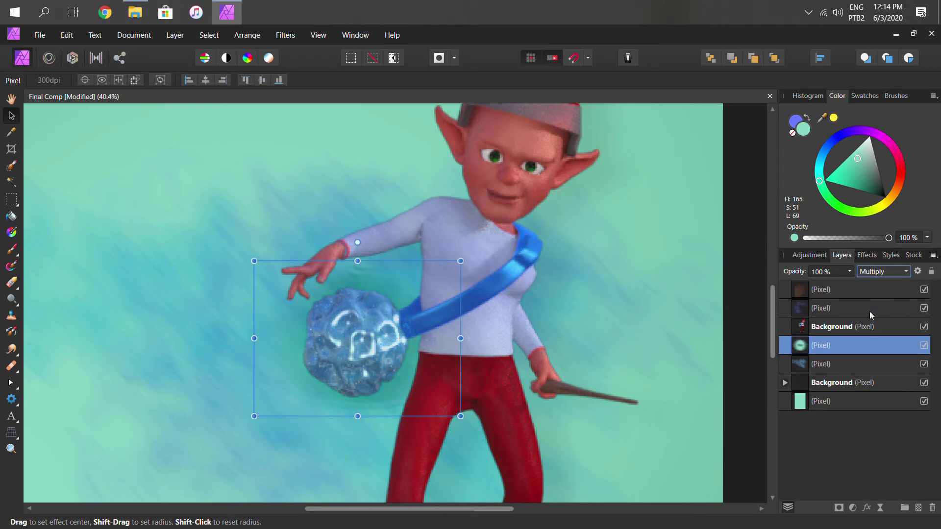
- Duplicate the swirl layer, move the copy directly above the elf layer and set its blend mode to Color Burn
{"action": "key", "text": "ctrl+j"}
{"action": "left_click_drag", "start_coordinate": [831, 345], "coordinate": [836, 322]}
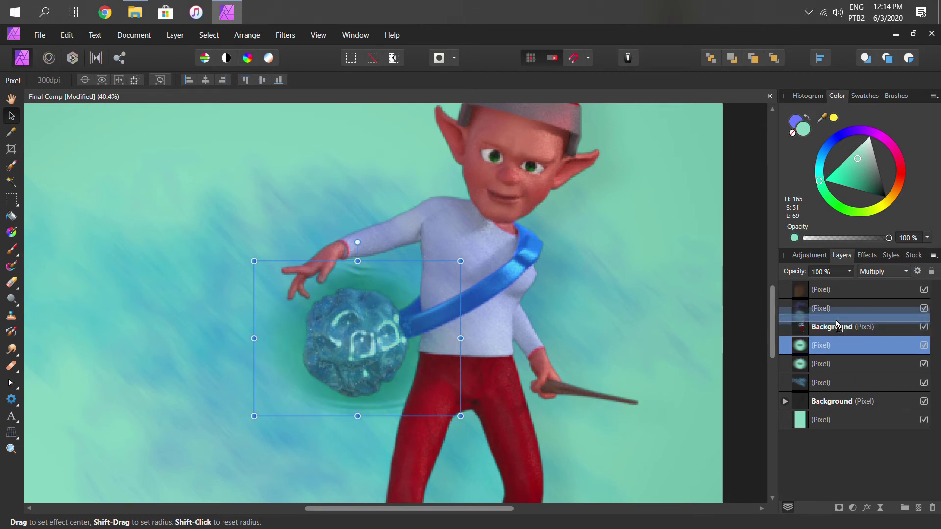
{"action": "left_click", "coordinate": [877, 271]}
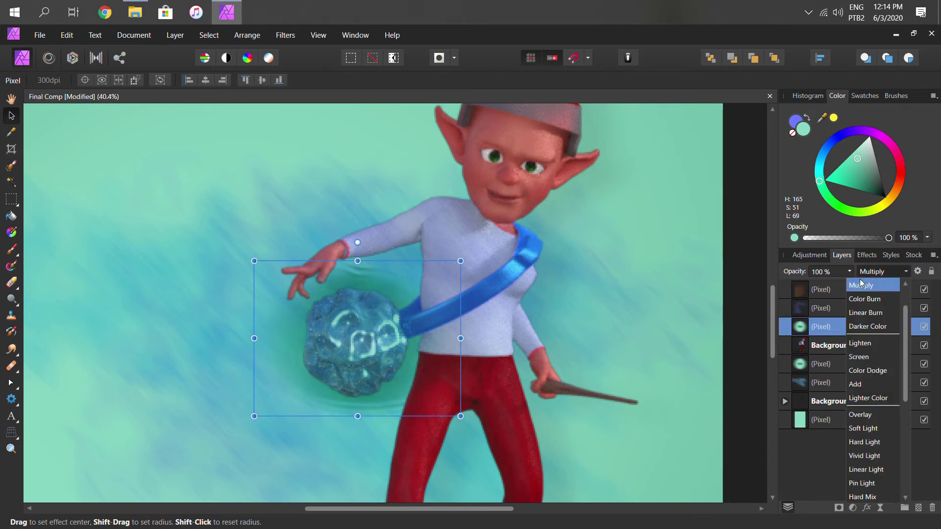
{"action": "left_click", "coordinate": [862, 299]}
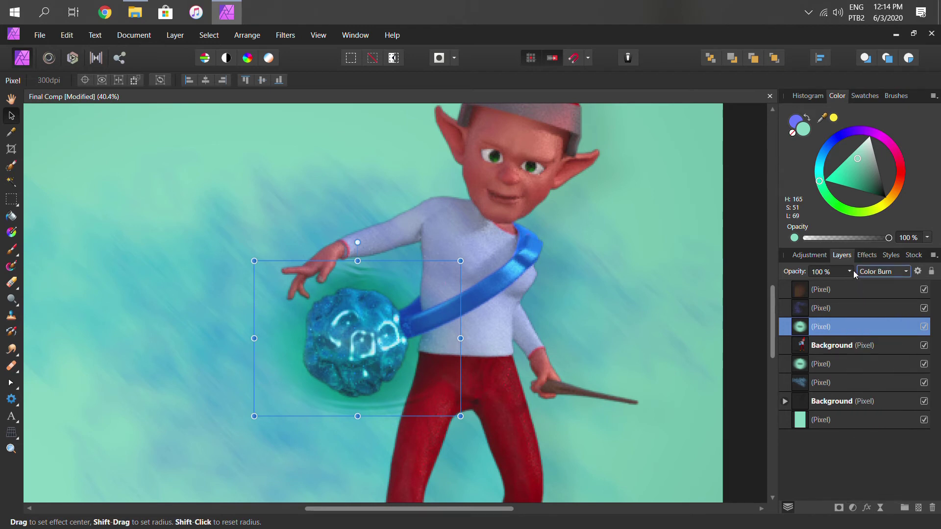
- Add a new pixel layer directly above the mint-green background layer
{"action": "scroll", "coordinate": [605, 378], "scroll_direction": "down", "scroll_amount": 5, "text": "ctrl"}
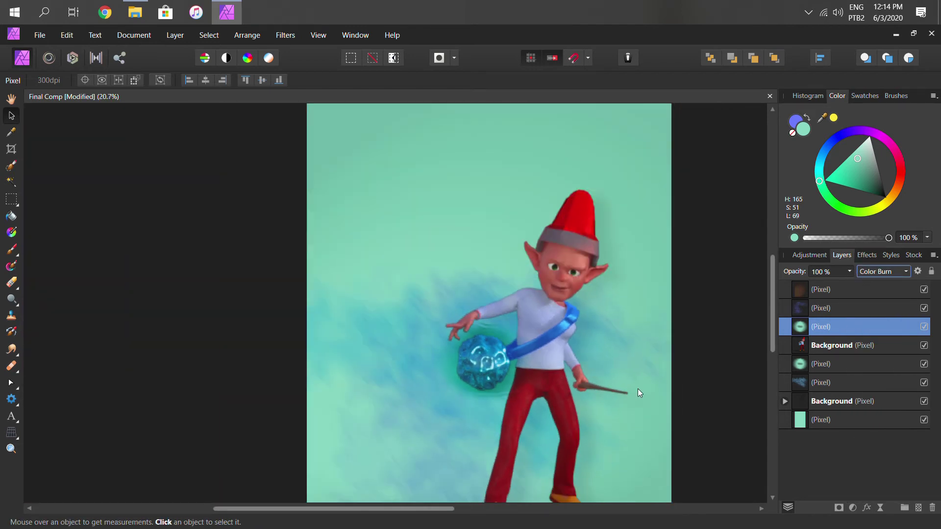
{"action": "scroll", "coordinate": [643, 387], "scroll_direction": "down", "scroll_amount": 1, "text": "ctrl"}
{"action": "left_click_drag", "start_coordinate": [703, 433], "coordinate": [582, 410]}
{"action": "key", "text": "space"}
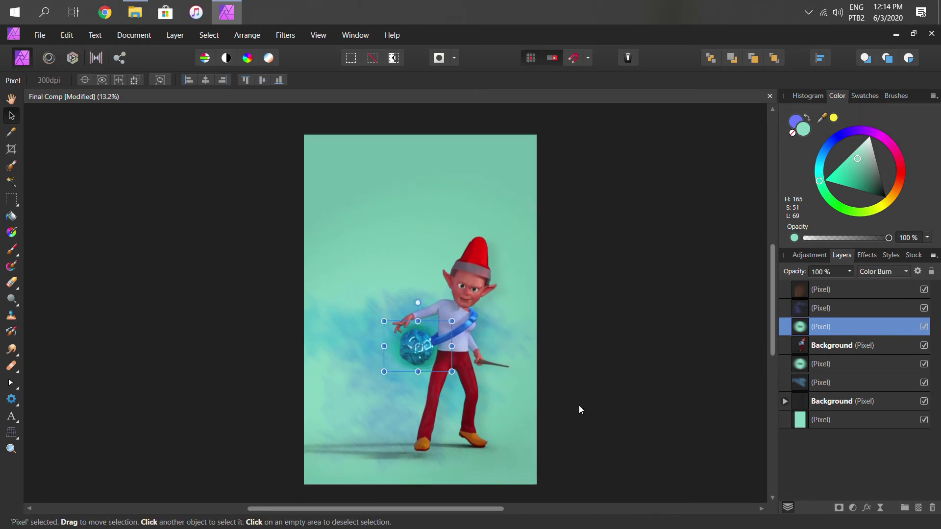
{"action": "left_click", "coordinate": [811, 419]}
{"action": "left_click", "coordinate": [918, 508]}
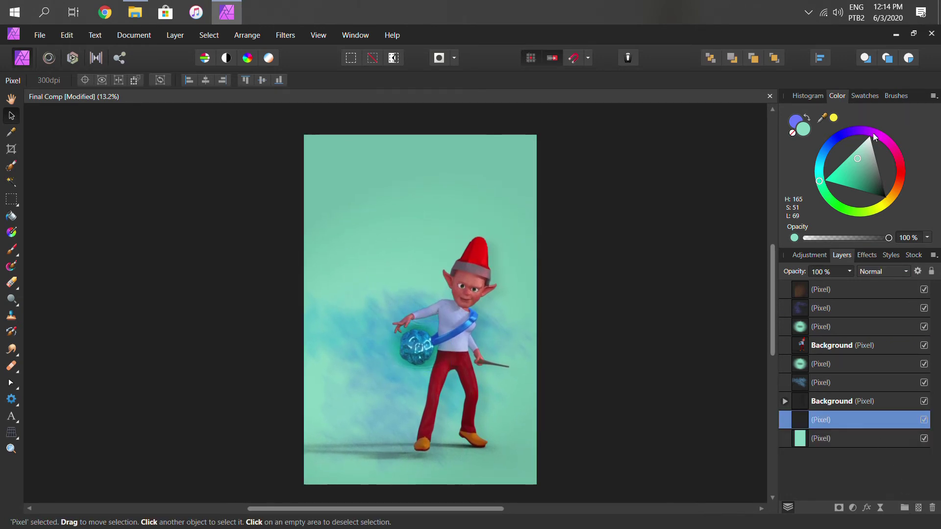
- Choose a coarse scattered-drops spatter brush from the Sprays and Spatters brush category
{"action": "left_click", "coordinate": [891, 98]}
{"action": "scroll", "coordinate": [835, 267], "scroll_direction": "down", "scroll_amount": 2}
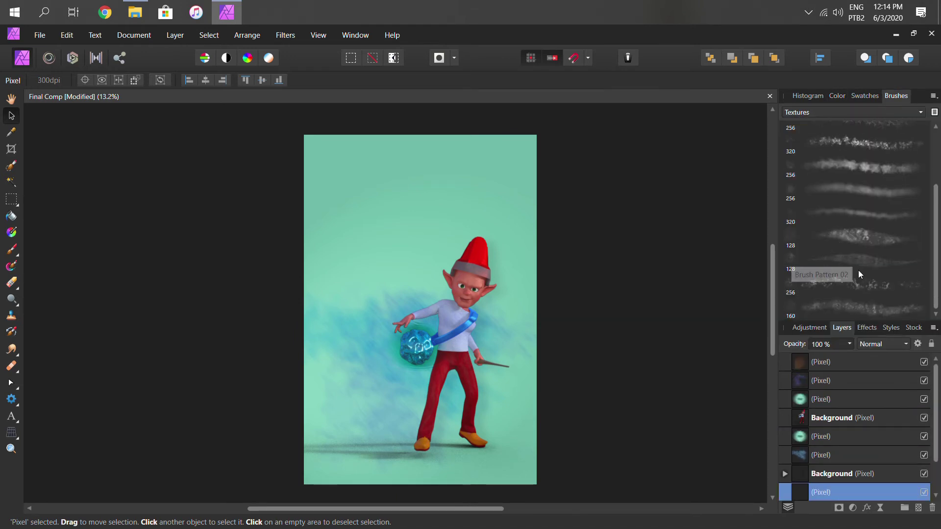
{"action": "left_click", "coordinate": [847, 112]}
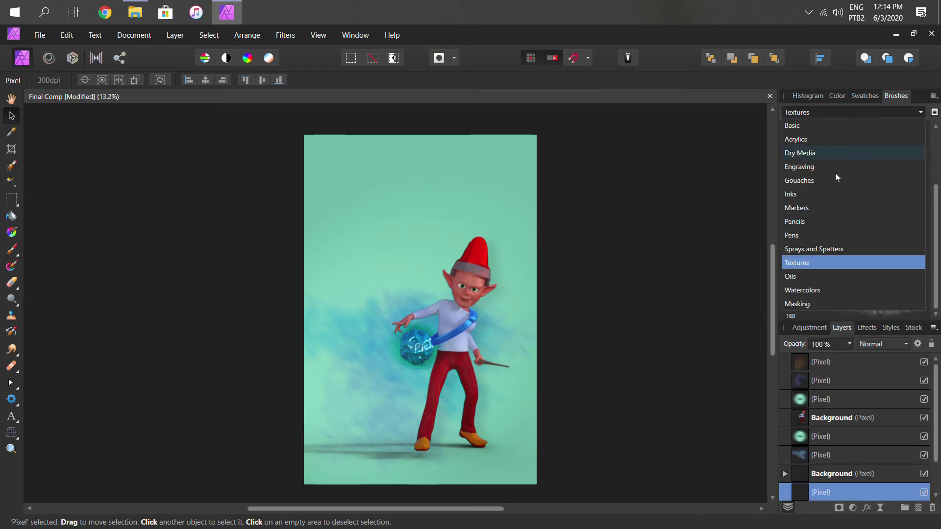
{"action": "left_click", "coordinate": [833, 245]}
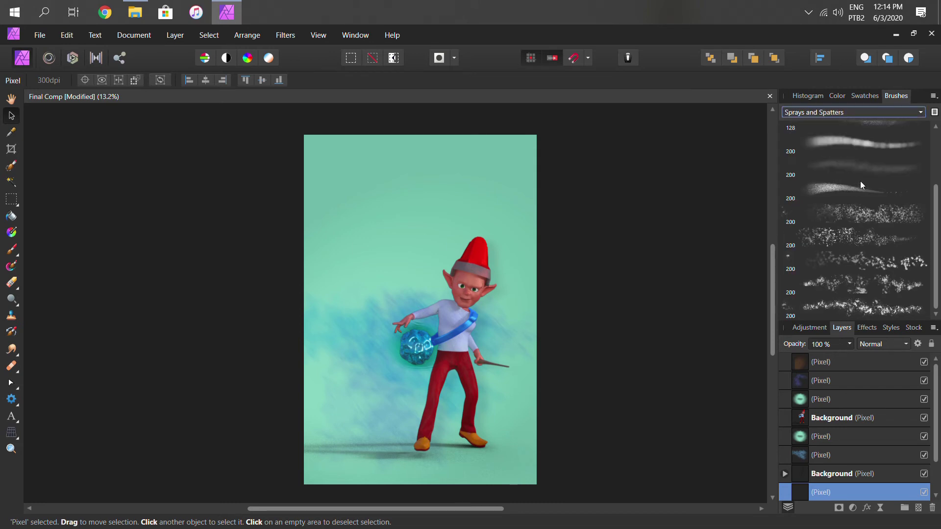
{"action": "left_click", "coordinate": [861, 238]}
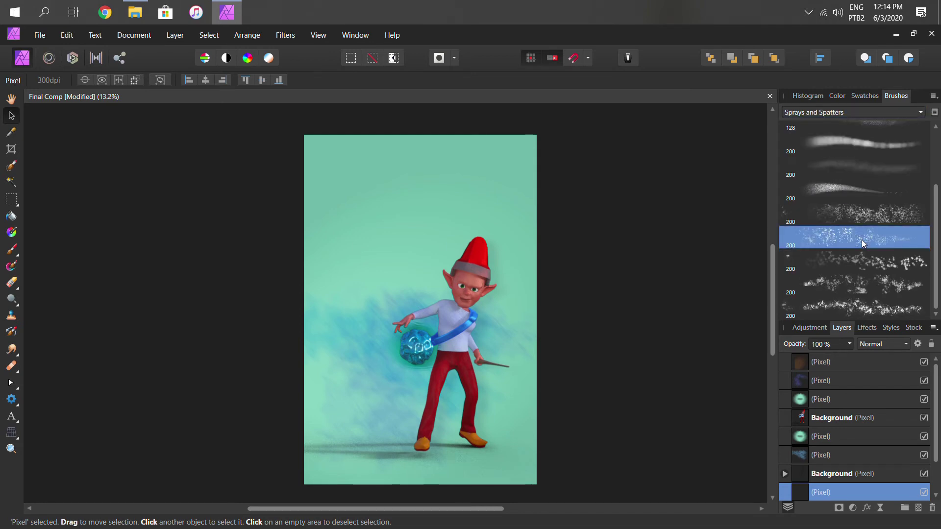
{"action": "left_click", "coordinate": [877, 280]}
{"action": "left_click", "coordinate": [879, 258]}
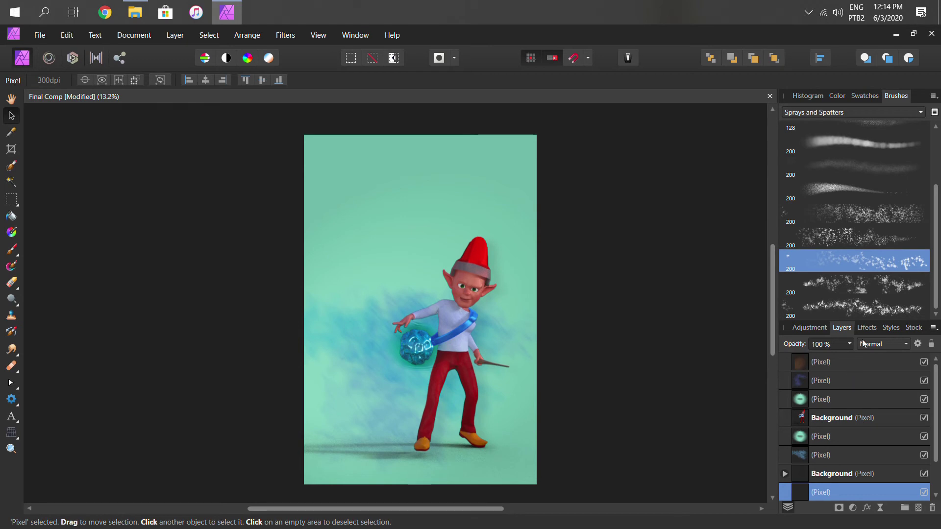
- Set the painting colour to a medium blue with hue 225, saturation 59 and lightness 48
{"action": "left_click", "coordinate": [837, 96]}
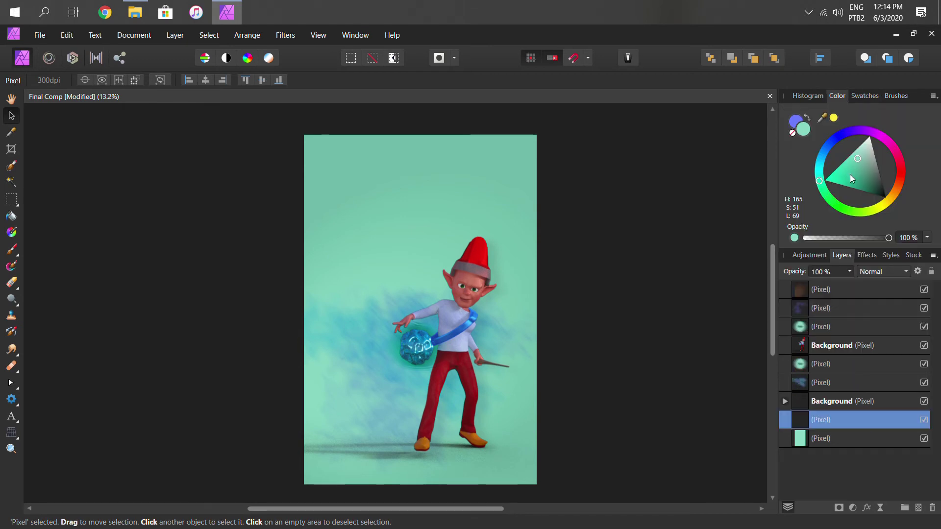
{"action": "left_click", "coordinate": [830, 144]}
{"action": "left_click_drag", "start_coordinate": [853, 152], "coordinate": [849, 163]}
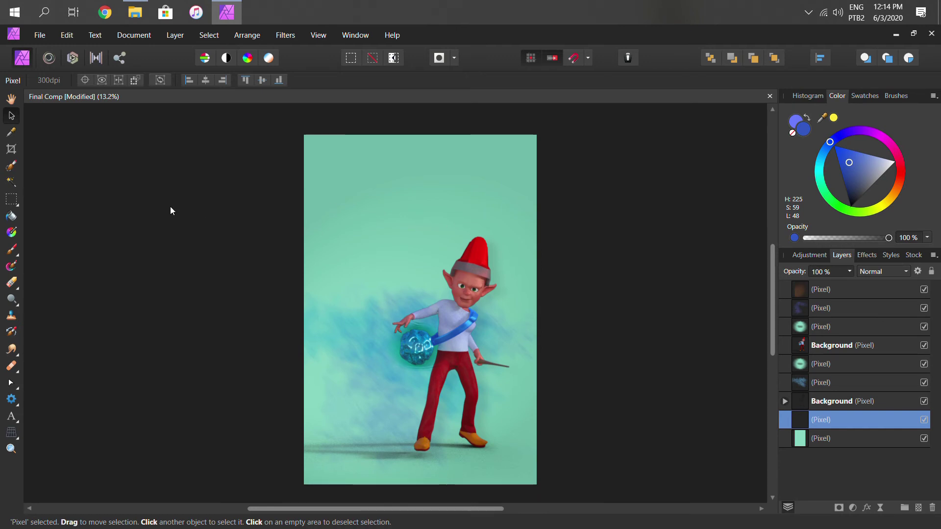
- Paint large blue splatters across the canvas on the new layer behind the elf, using a brush about 3273 px wide
{"action": "key", "text": "b"}
{"action": "left_click_drag", "start_coordinate": [362, 222], "coordinate": [411, 258], "text": "ctrl+alt"}
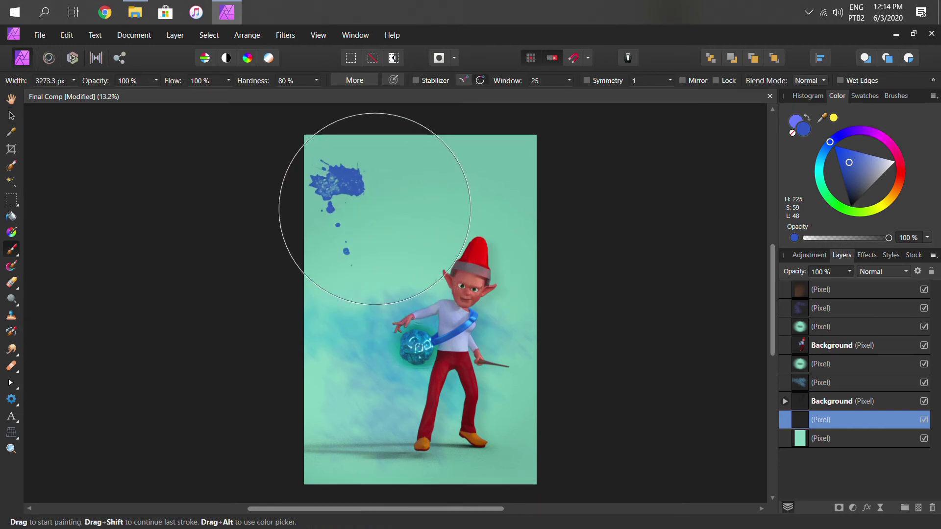
{"action": "key", "text": "ctrl+z"}
{"action": "key", "text": "ctrl+z"}
{"action": "mouse_move", "coordinate": [594, 303]}
{"action": "left_mouse_down"}
{"action": "mouse_move", "coordinate": [406, 421]}
{"action": "mouse_move", "coordinate": [323, 400]}
{"action": "mouse_move", "coordinate": [309, 410]}
{"action": "mouse_move", "coordinate": [498, 399]}
{"action": "left_mouse_up"}
{"action": "key", "text": "v"}
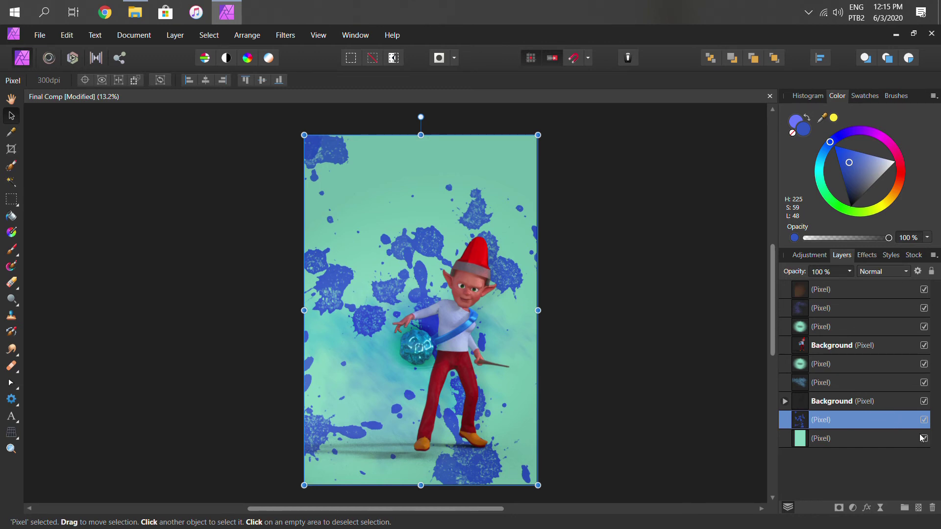
- Set the splatter layer to 28% opacity with the Add blend mode, and save the document
{"action": "left_click", "coordinate": [849, 273]}
{"action": "left_click_drag", "start_coordinate": [851, 283], "coordinate": [789, 286]}
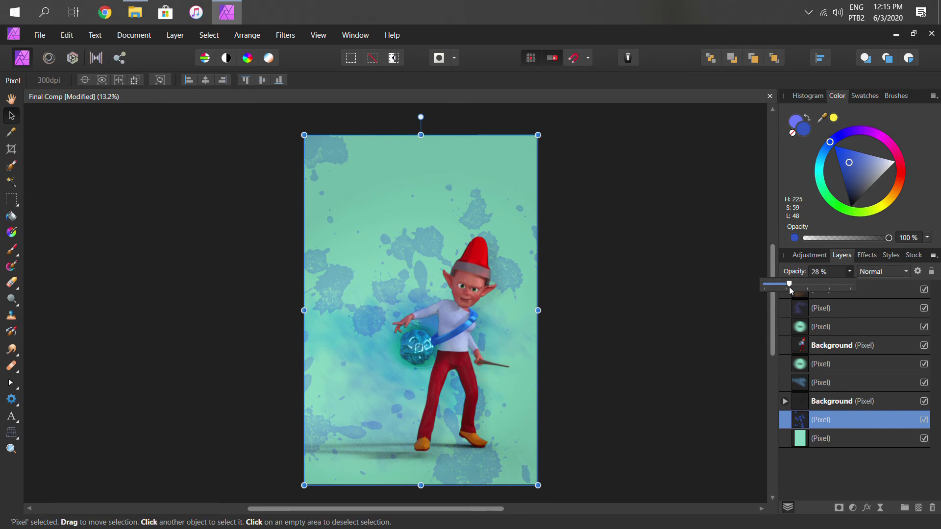
{"action": "left_click", "coordinate": [887, 270]}
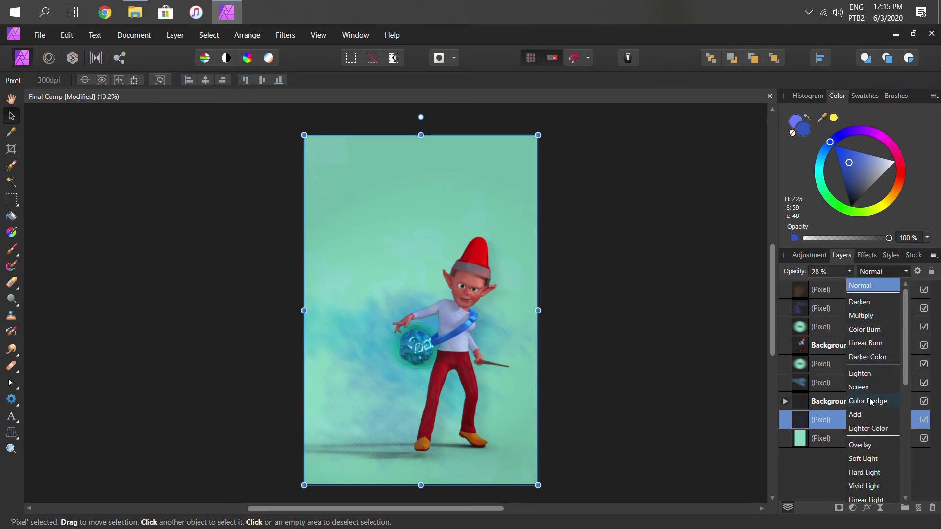
{"action": "left_click", "coordinate": [862, 414]}
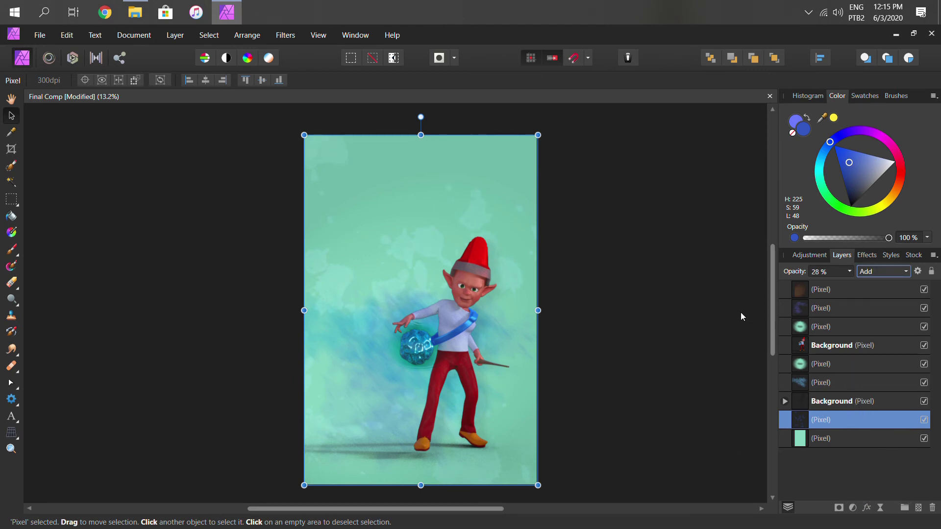
{"action": "key", "text": "ctrl+s"}
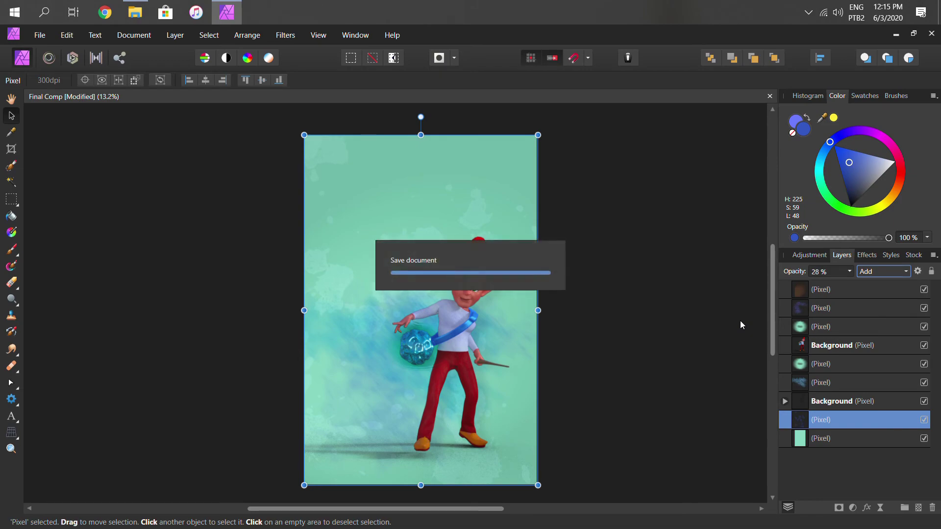